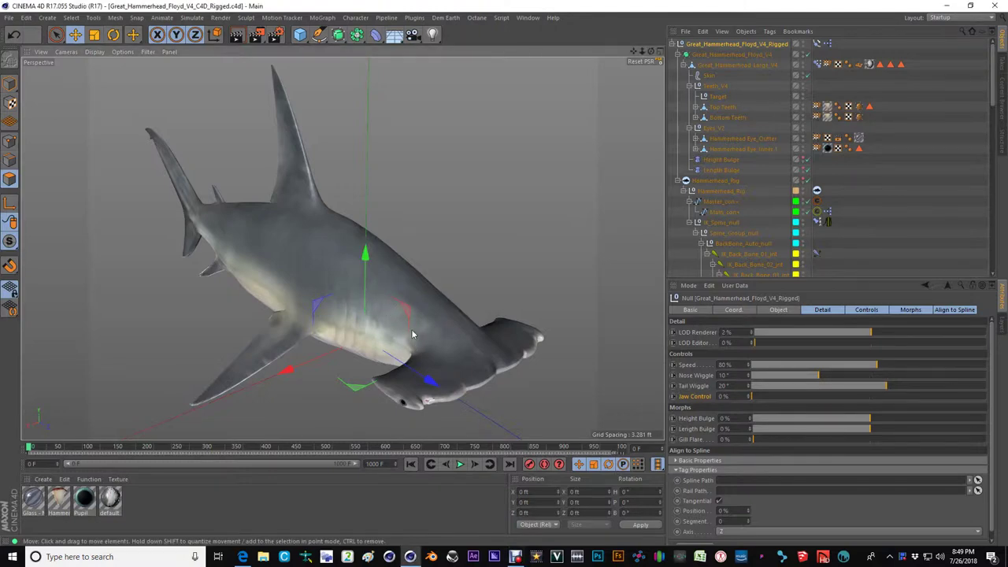
# Step: View the shark from the side, below and above, and render the perspective view
pyautogui.keyDown('alt'); pyautogui.moveTo(412, 335); pyautogui.dragTo(432, 284); pyautogui.keyUp('alt')
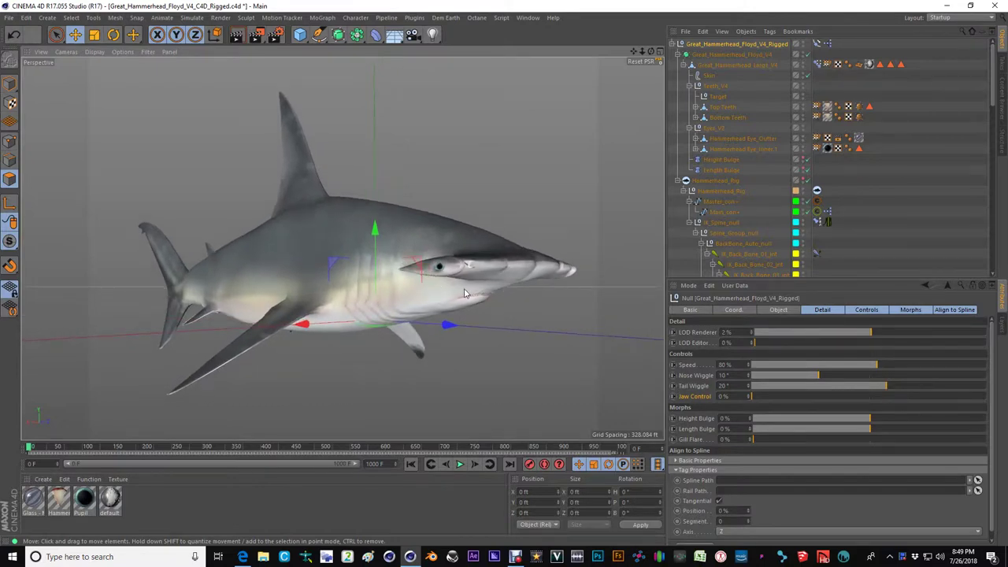
pyautogui.keyDown('alt'); pyautogui.moveTo(471, 296); pyautogui.dragTo(319, 273); pyautogui.keyUp('alt')
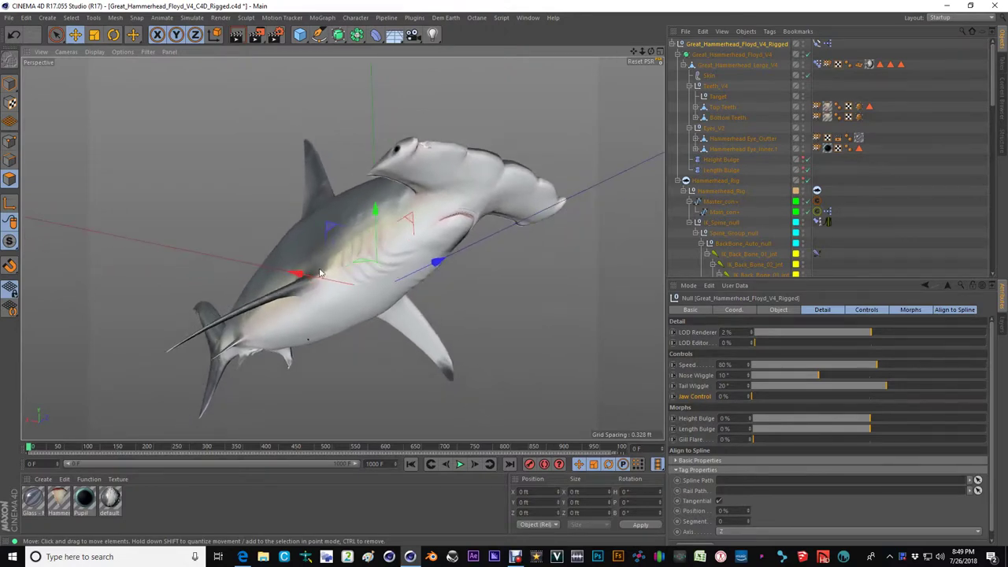
pyautogui.keyDown('alt'); pyautogui.moveTo(302, 298); pyautogui.dragTo(326, 291); pyautogui.keyUp('alt')
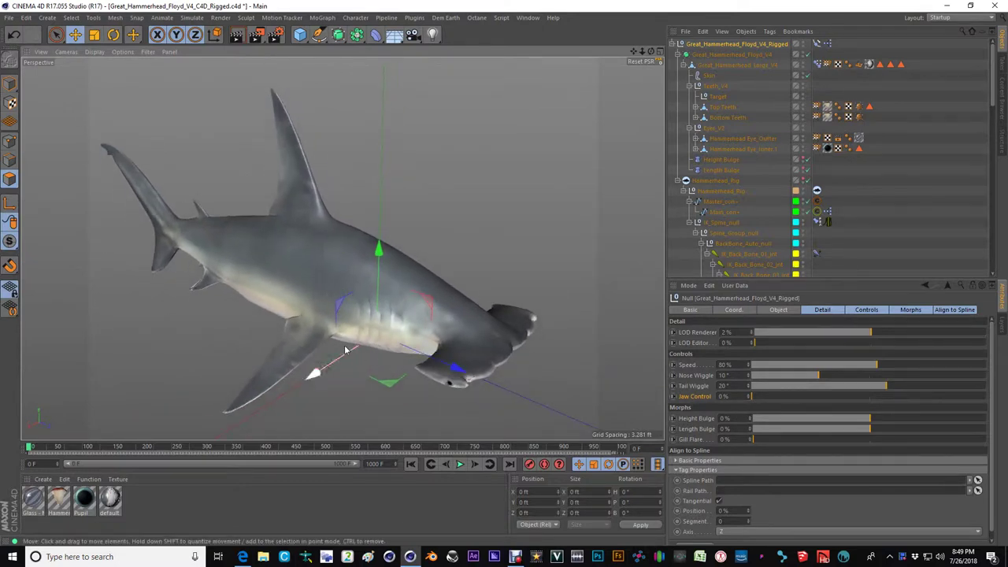
pyautogui.click(239, 36)
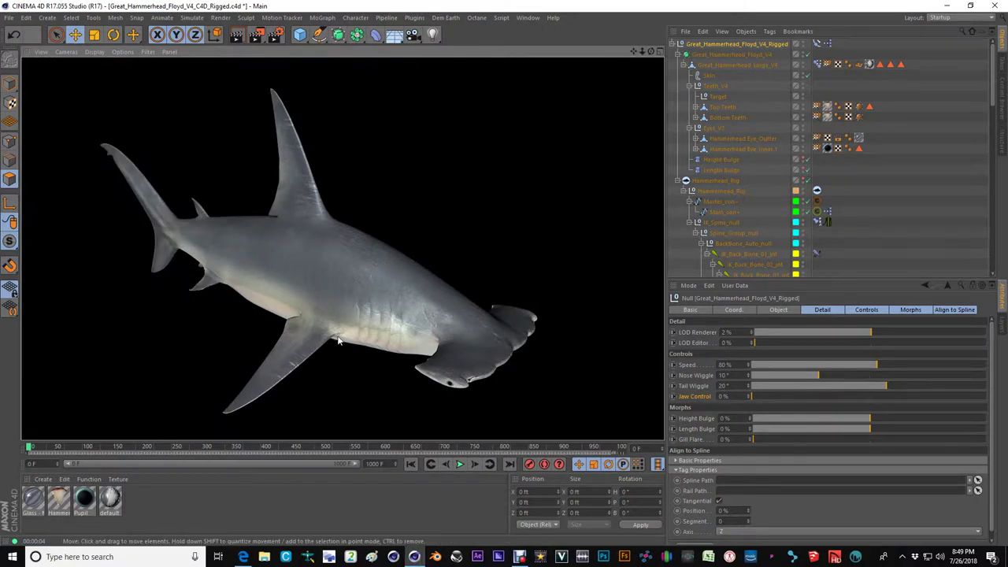
# Step: Review the Color, Diffusion, Luminance and Normal channels of the default material
pyautogui.doubleClick(111, 498)
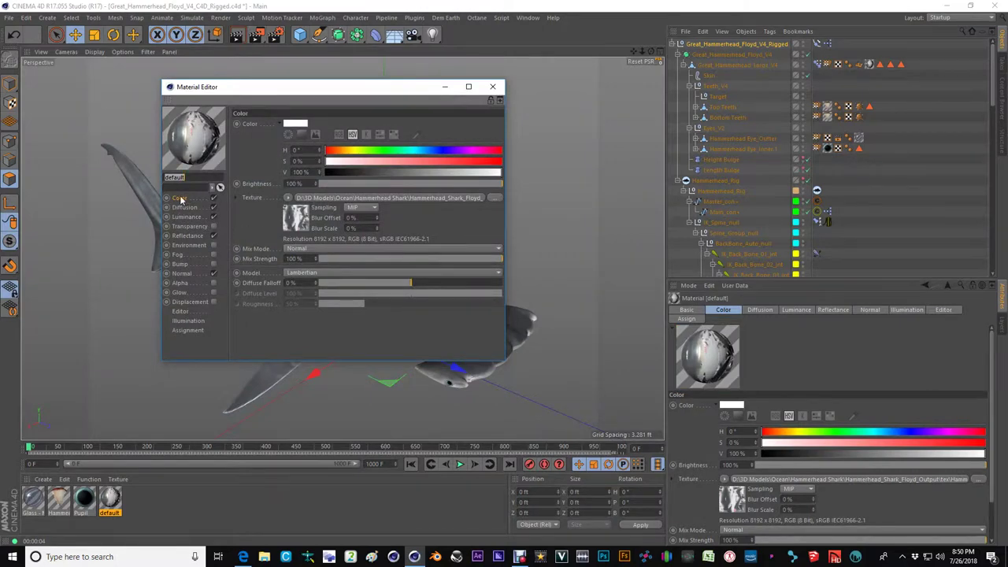
pyautogui.click(183, 207)
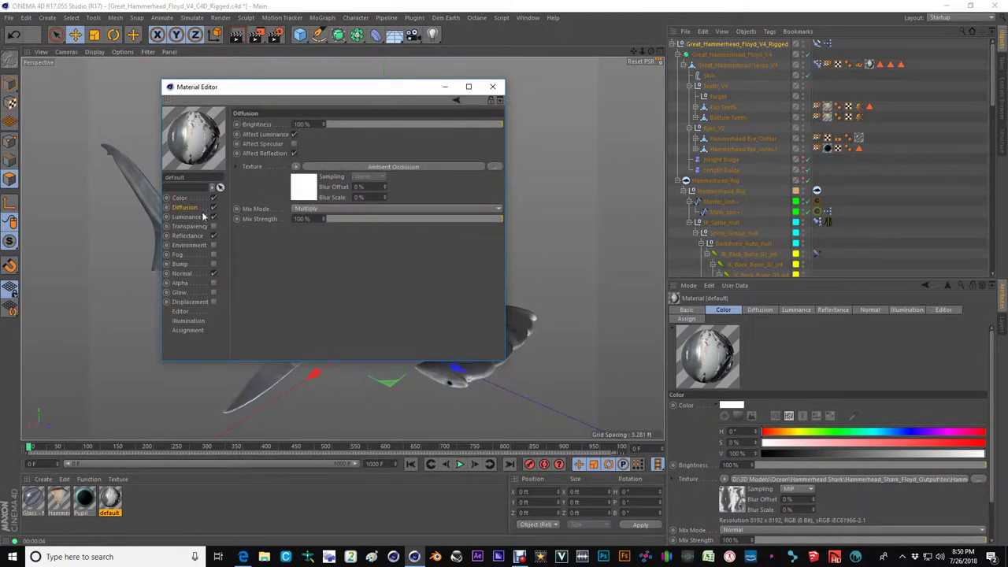
pyautogui.click(185, 217)
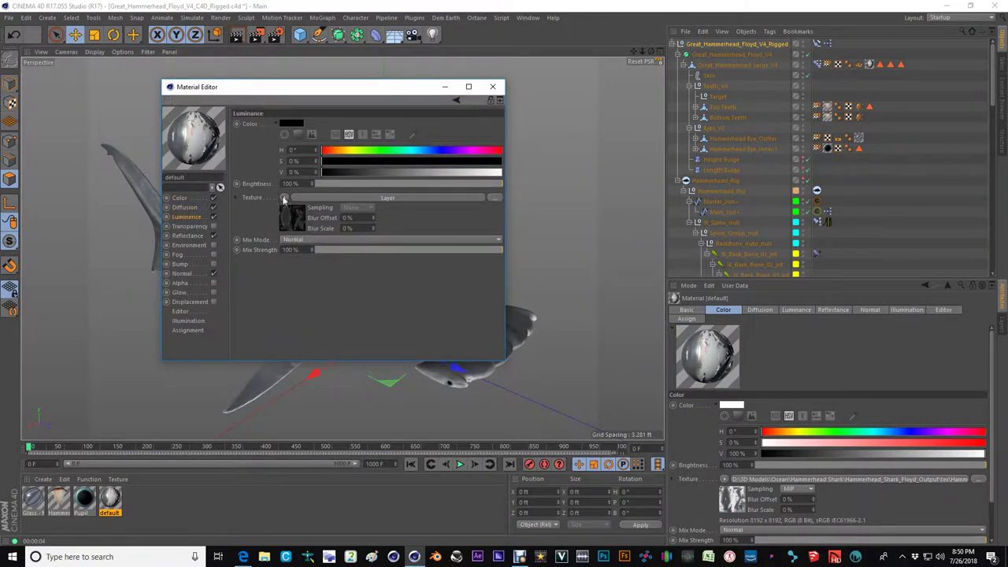
pyautogui.click(181, 274)
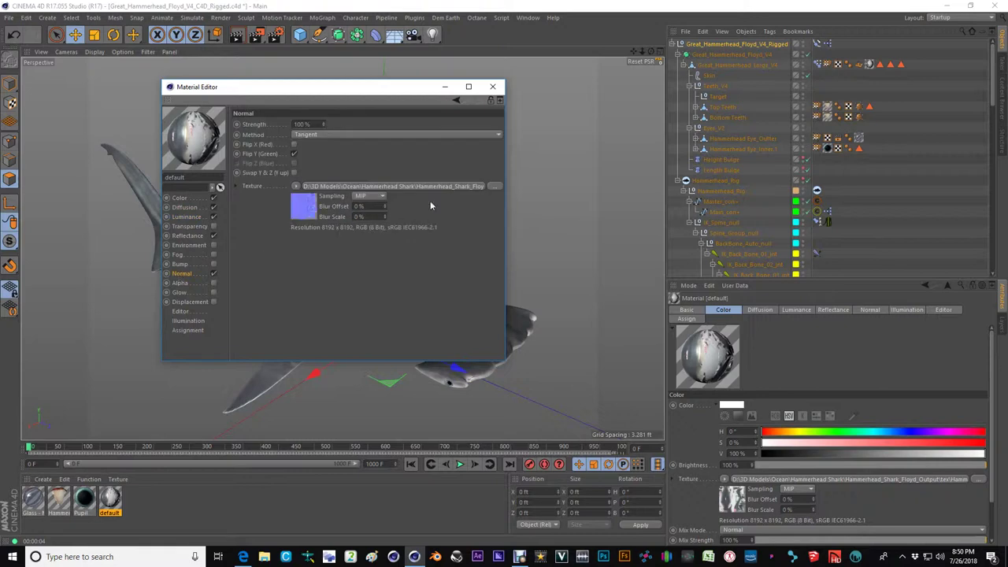
pyautogui.click(493, 87)
# Step: Render a close-up of the shark's eye and nostril in the perspective view
pyautogui.scroll(6, 433, 362)
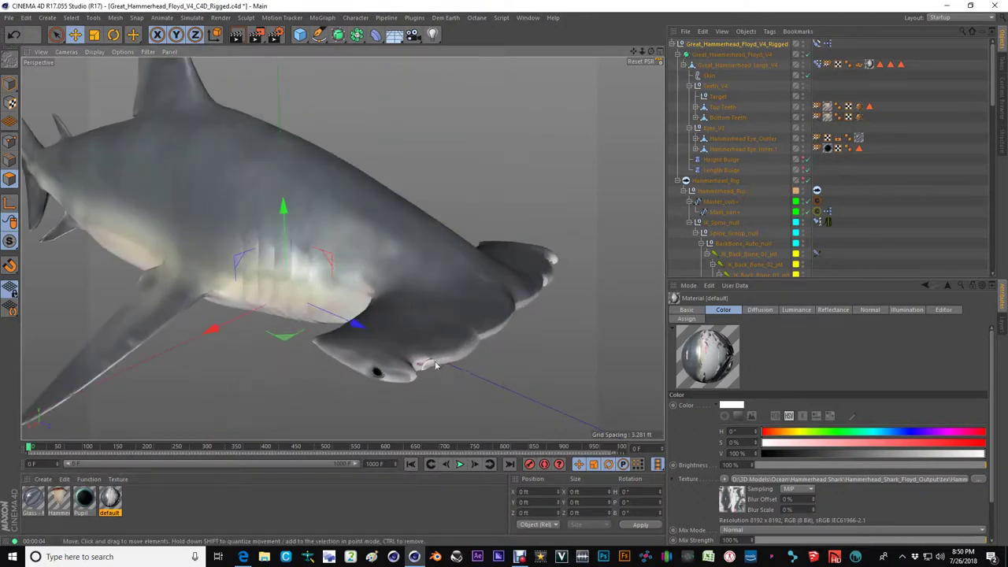
pyautogui.scroll(4, 430, 362)
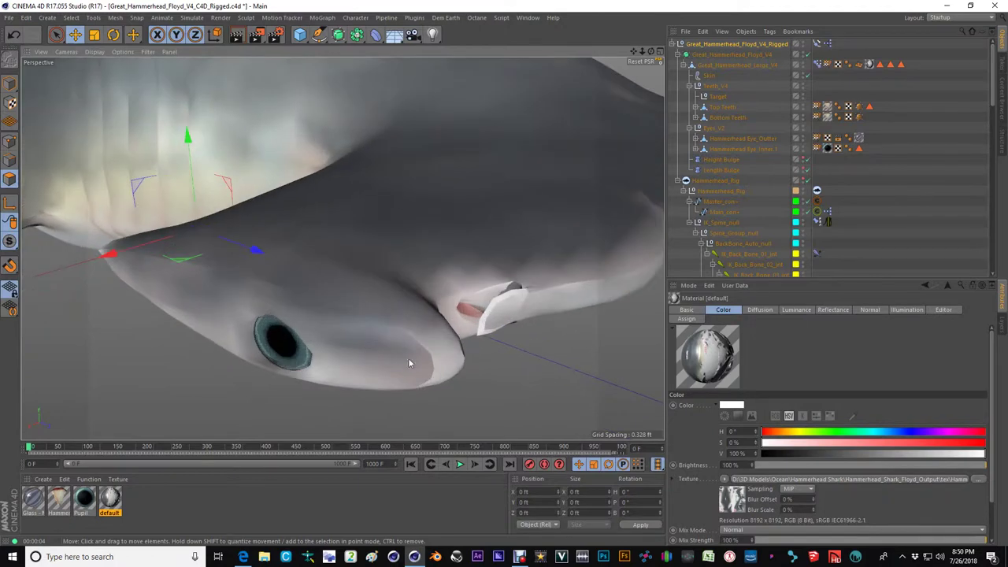
pyautogui.keyDown('alt'); pyautogui.moveTo(421, 315); pyautogui.dragTo(380, 288); pyautogui.keyUp('alt')
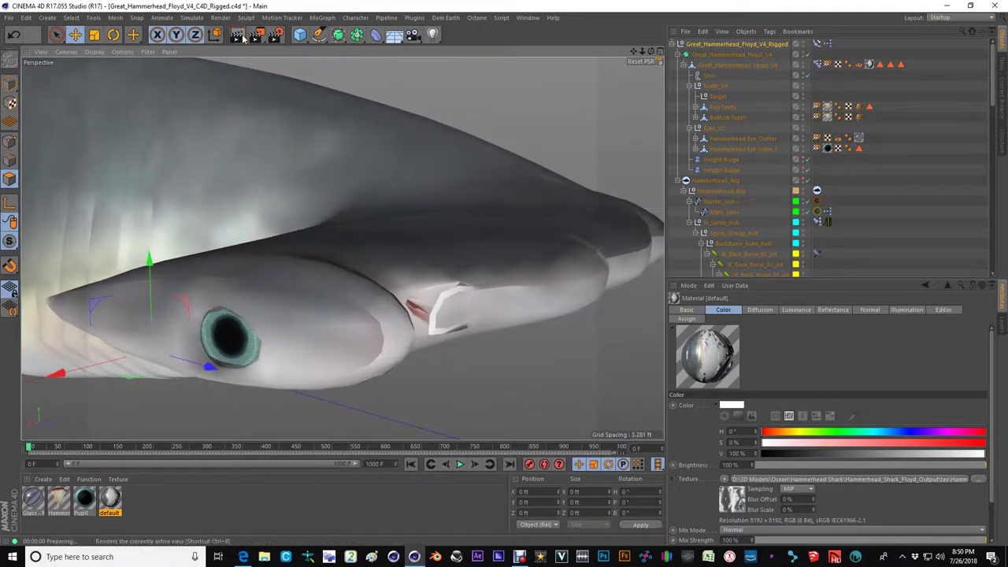
pyautogui.hotkey('ctrl', 'r')
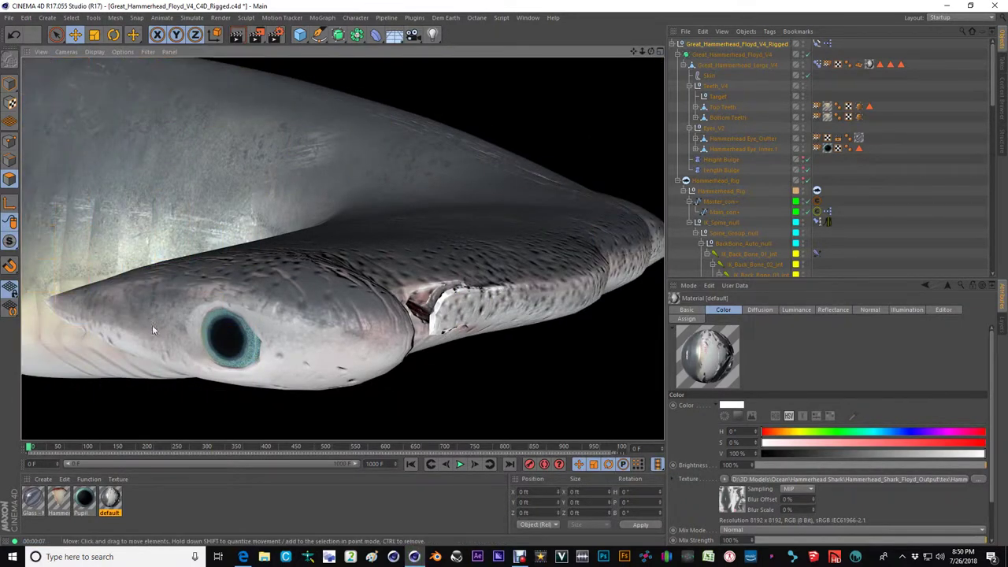
# Step: Select the Great_Hammerhead_Floyd_V4_Rigged null and try its LOD Renderer at 1% before setting it back to 2%
pyautogui.click(720, 43)
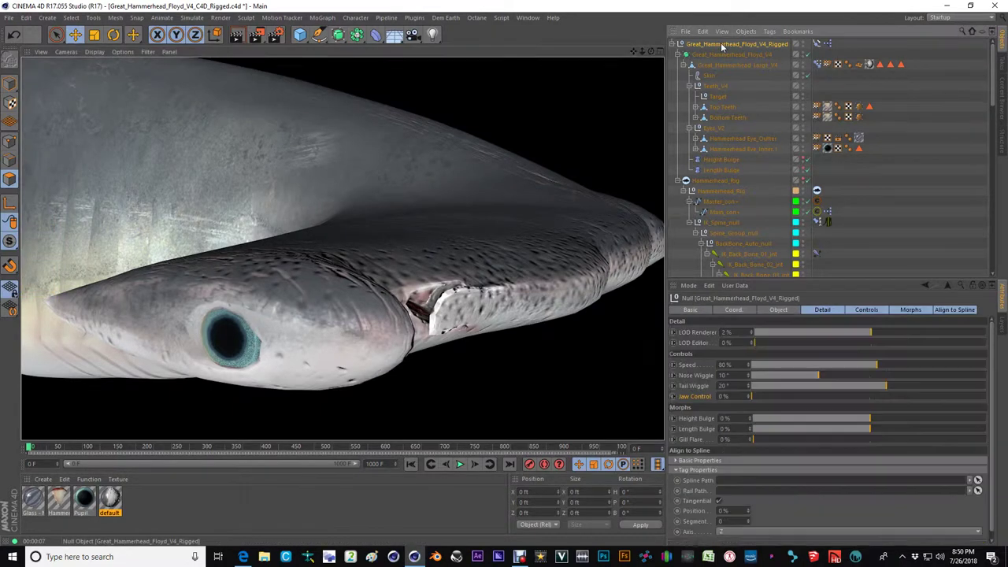
pyautogui.scroll(-5, 348, 204)
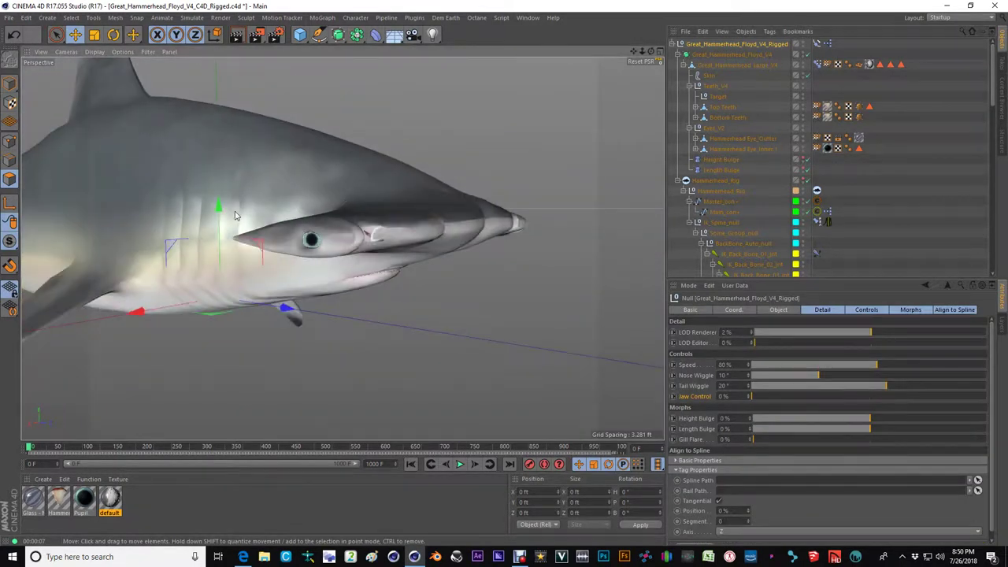
pyautogui.keyDown('alt'); pyautogui.moveTo(235, 212); pyautogui.dragTo(297, 246); pyautogui.keyUp('alt')
pyautogui.scroll(-3, 350, 241)
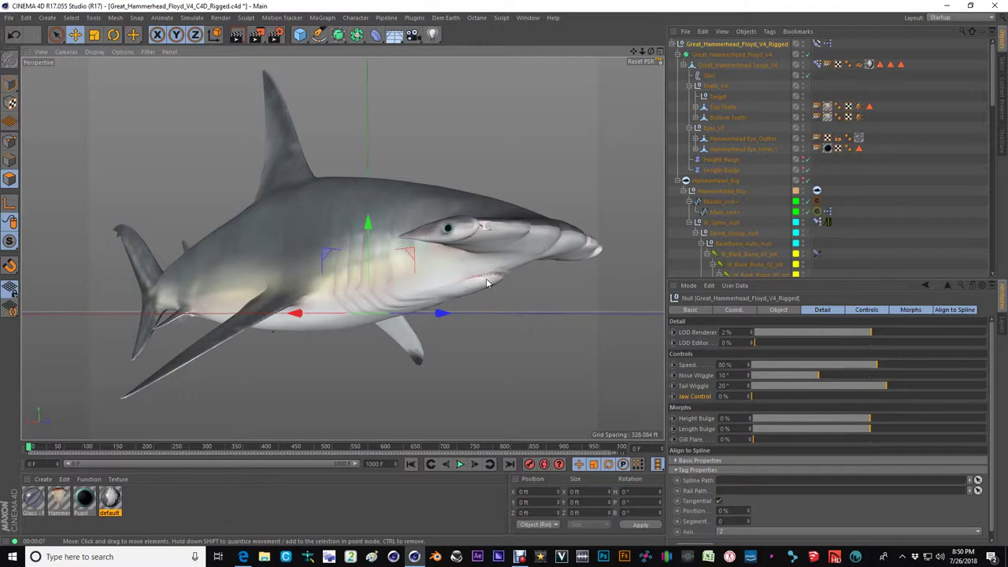
pyautogui.scroll(3, 486, 283)
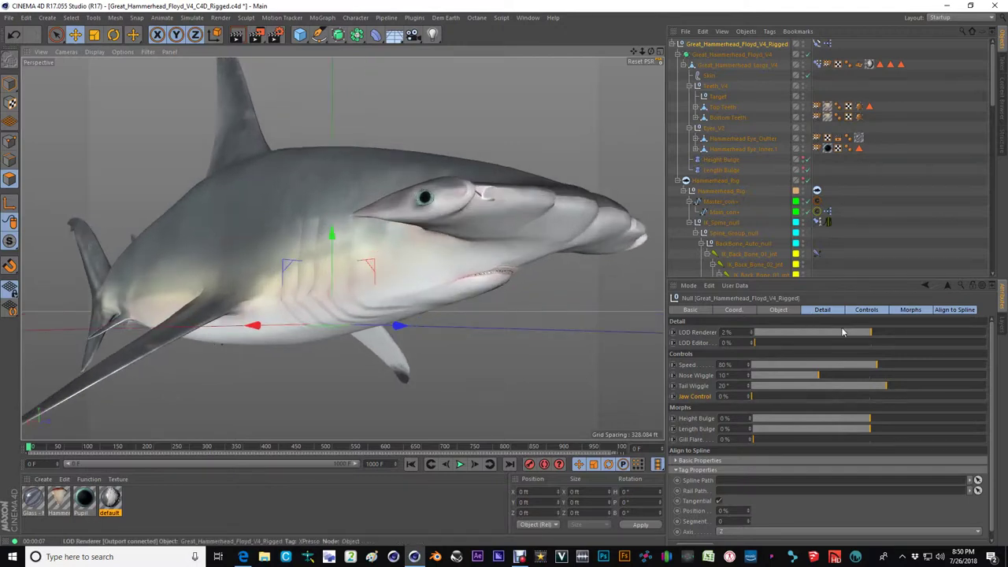
pyautogui.scroll(-2, 842, 333)
pyautogui.scroll(1, 842, 333)
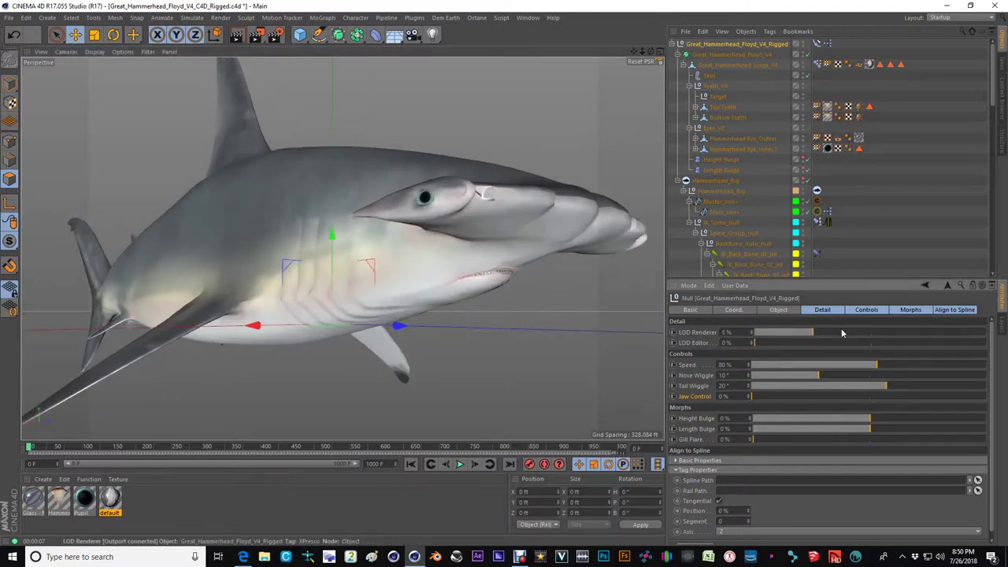
pyautogui.click(841, 332)
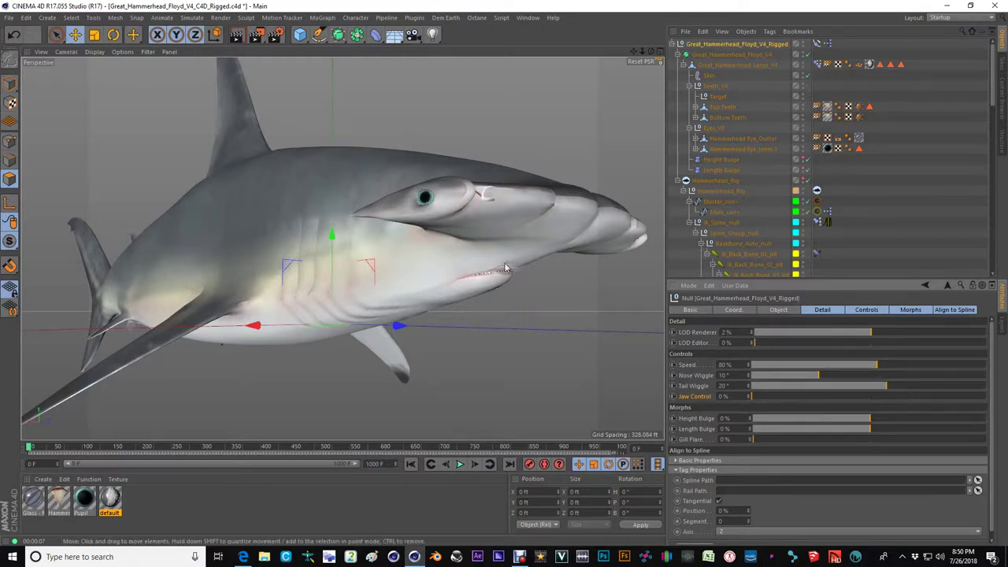
# Step: Lower the LOD Renderer to 1% again, view the shark from the side, and restore it to 2%
pyautogui.keyDown('alt'); pyautogui.moveTo(508, 255); pyautogui.dragTo(462, 268); pyautogui.keyUp('alt')
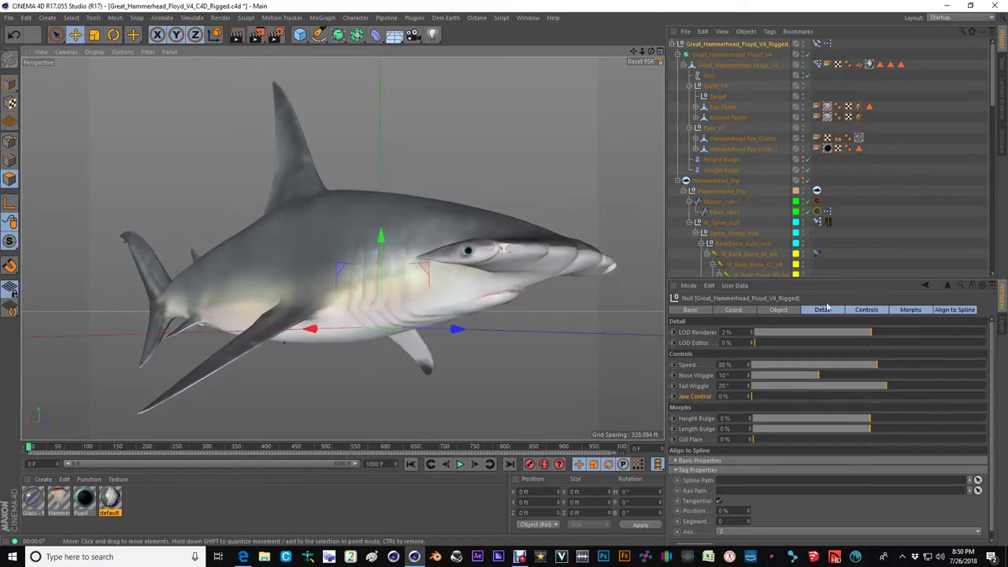
pyautogui.click(829, 338)
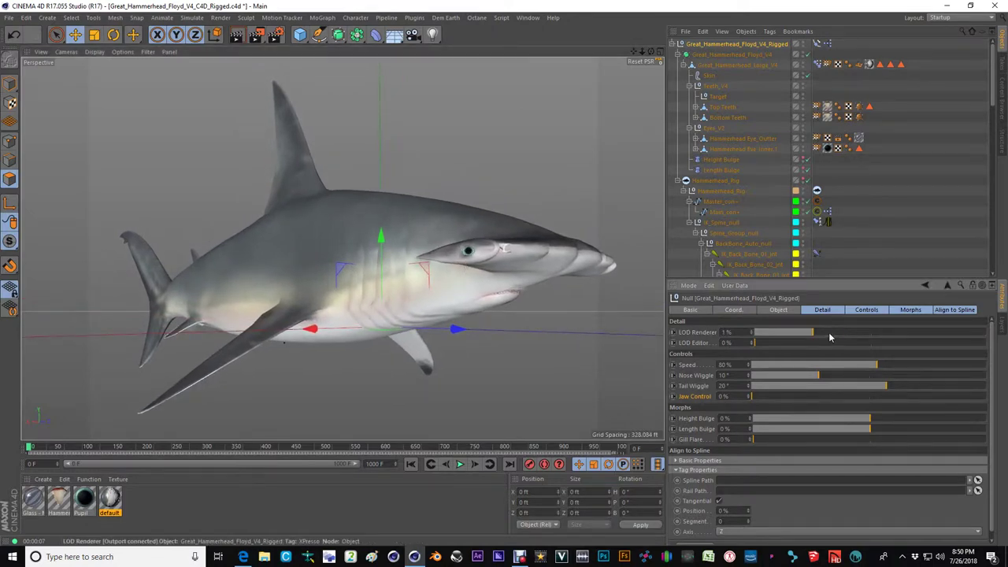
pyautogui.scroll(-1, 383, 252)
pyautogui.scroll(2, 402, 277)
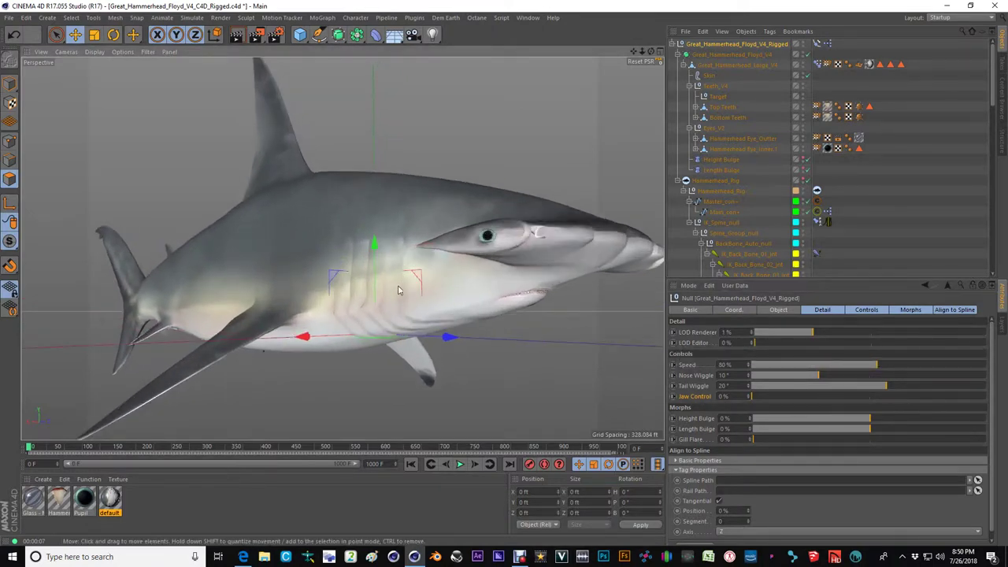
pyautogui.keyDown('alt'); pyautogui.moveTo(398, 291); pyautogui.dragTo(422, 297); pyautogui.keyUp('alt')
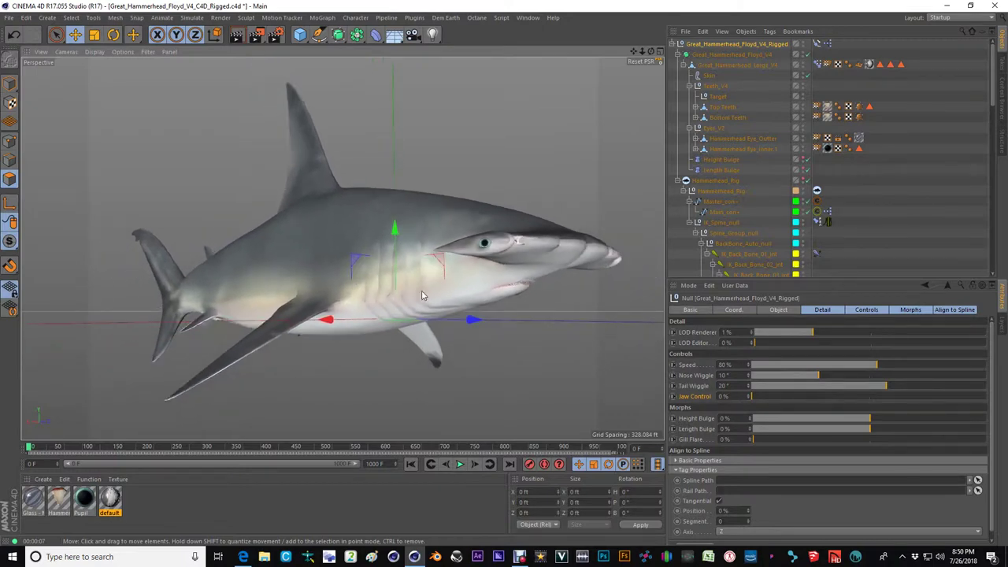
pyautogui.click(812, 335)
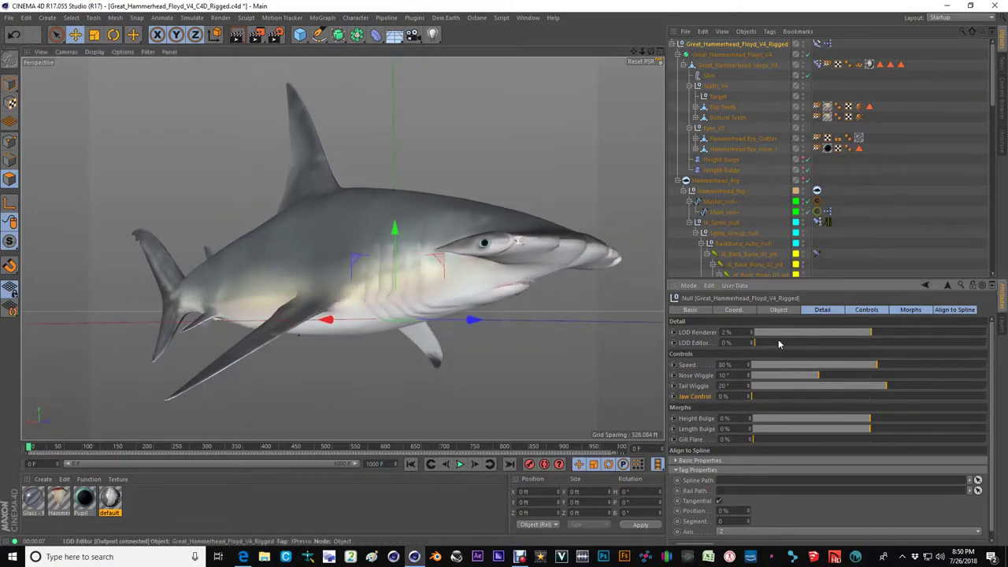
# Step: Show the viewport in Gouraud Shading (Lines) and examine the shark's mesh on the body, head and fins
pyautogui.click(94, 52)
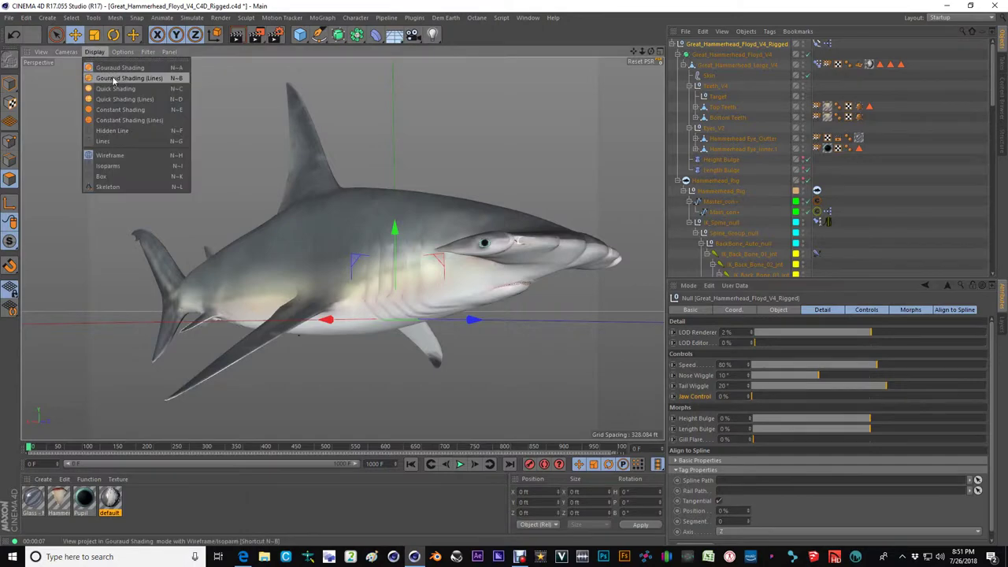
pyautogui.click(114, 85)
pyautogui.keyDown('alt'); pyautogui.moveTo(502, 246); pyautogui.dragTo(437, 312); pyautogui.keyUp('alt')
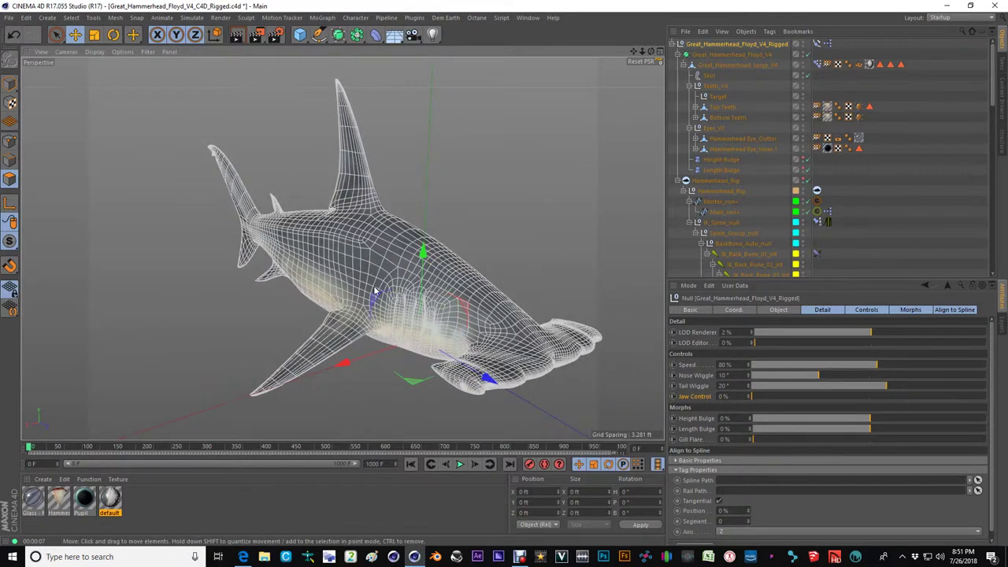
pyautogui.keyDown('alt'); pyautogui.moveTo(375, 291); pyautogui.dragTo(385, 297); pyautogui.keyUp('alt')
pyautogui.keyDown('alt'); pyautogui.moveTo(482, 339); pyautogui.dragTo(455, 326, button='middle'); pyautogui.keyUp('alt')
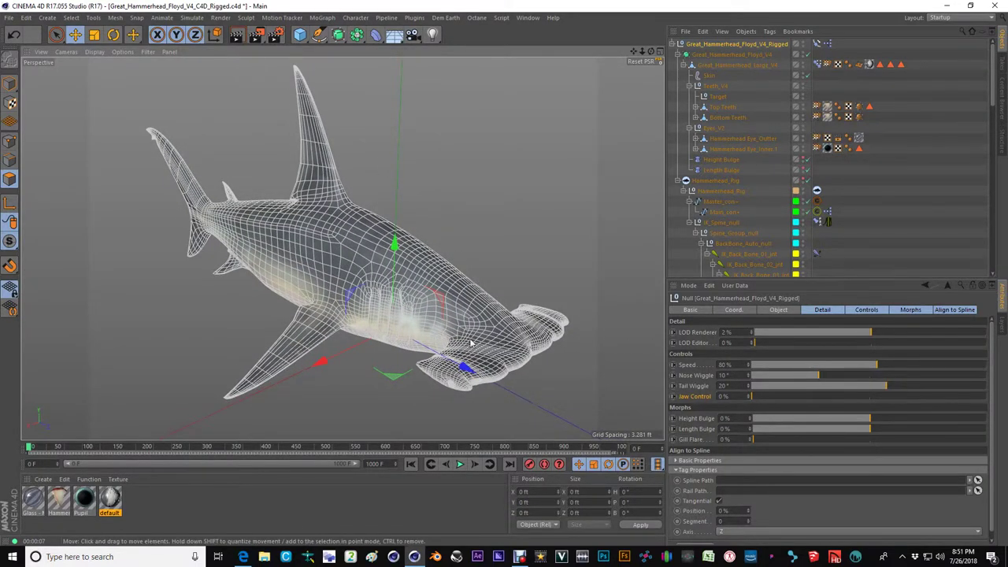
pyautogui.keyDown('alt'); pyautogui.moveTo(489, 342); pyautogui.dragTo(434, 251, button='middle'); pyautogui.keyUp('alt')
pyautogui.scroll(4, 441, 269)
pyautogui.keyDown('alt'); pyautogui.moveTo(414, 275); pyautogui.dragTo(430, 349); pyautogui.keyUp('alt')
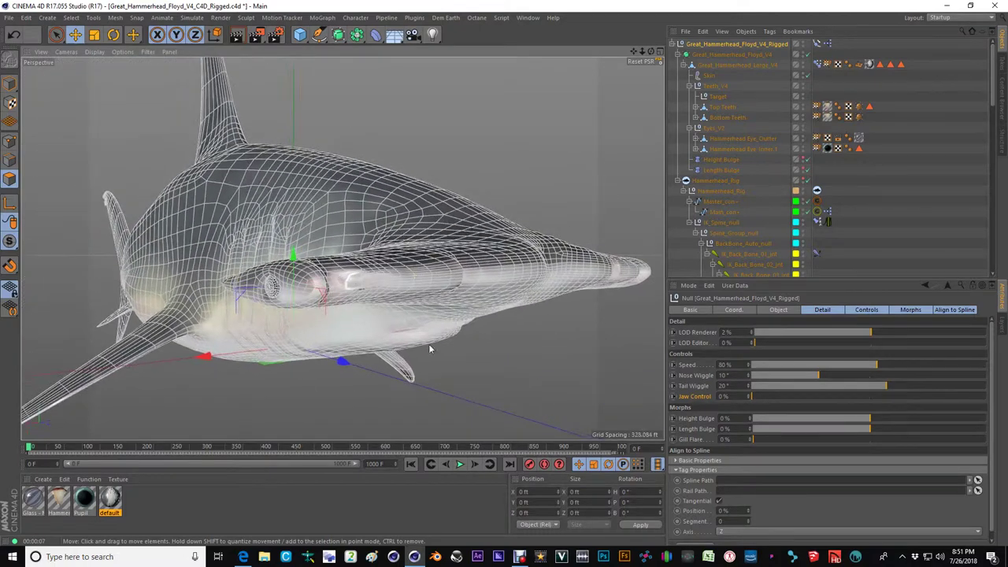
pyautogui.keyDown('alt'); pyautogui.moveTo(447, 275); pyautogui.dragTo(533, 348); pyautogui.keyUp('alt')
pyautogui.scroll(-3, 533, 347)
pyautogui.keyDown('alt'); pyautogui.moveTo(466, 315); pyautogui.dragTo(492, 317); pyautogui.keyUp('alt')
# Step: Set the LOD Editor to 1% and return the viewport display to Gouraud Shading
pyautogui.click(774, 340)
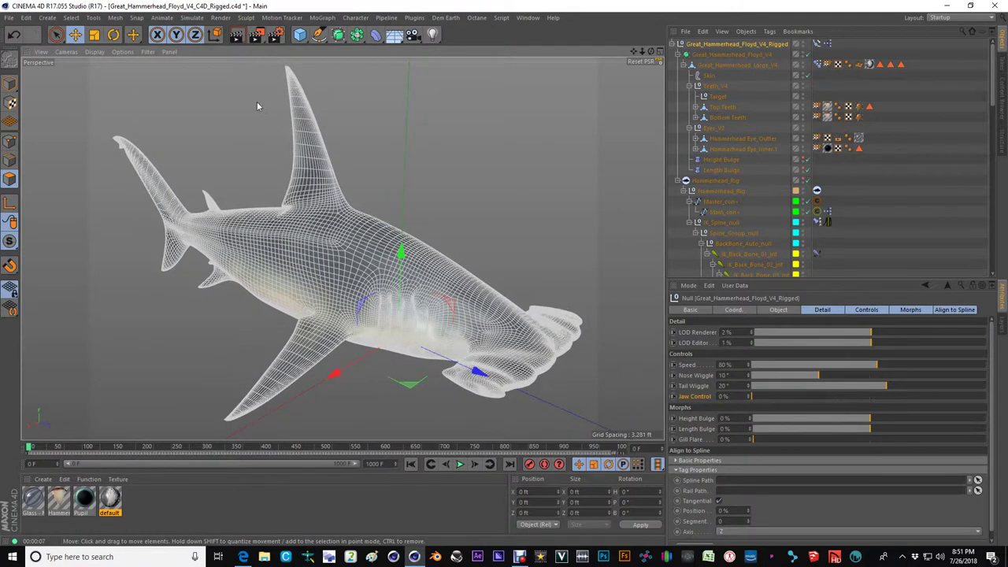
pyautogui.click(94, 52)
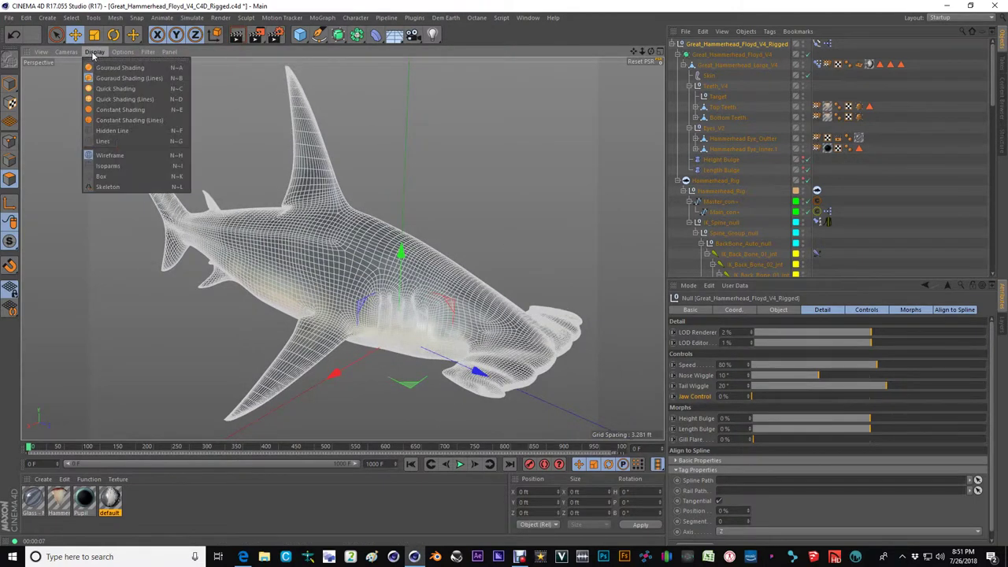
pyautogui.click(118, 68)
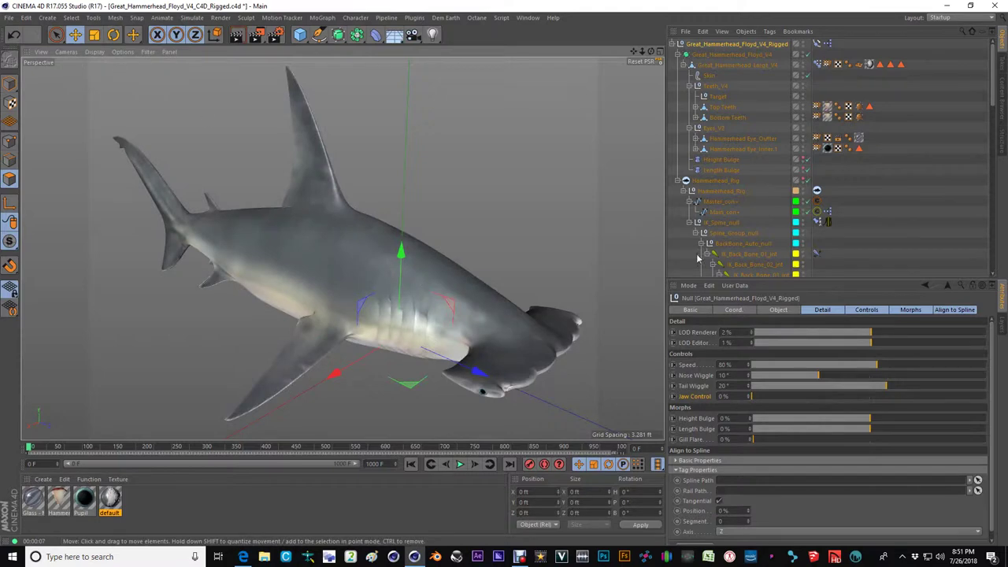
# Step: Try the LOD Editor at 2% and reset it to 0%
pyautogui.moveTo(440, 331)
pyautogui.keyDown('alt'); pyautogui.mouseDown()
pyautogui.moveTo(423, 309)
pyautogui.moveTo(435, 331)
pyautogui.mouseUp(); pyautogui.keyUp('alt')
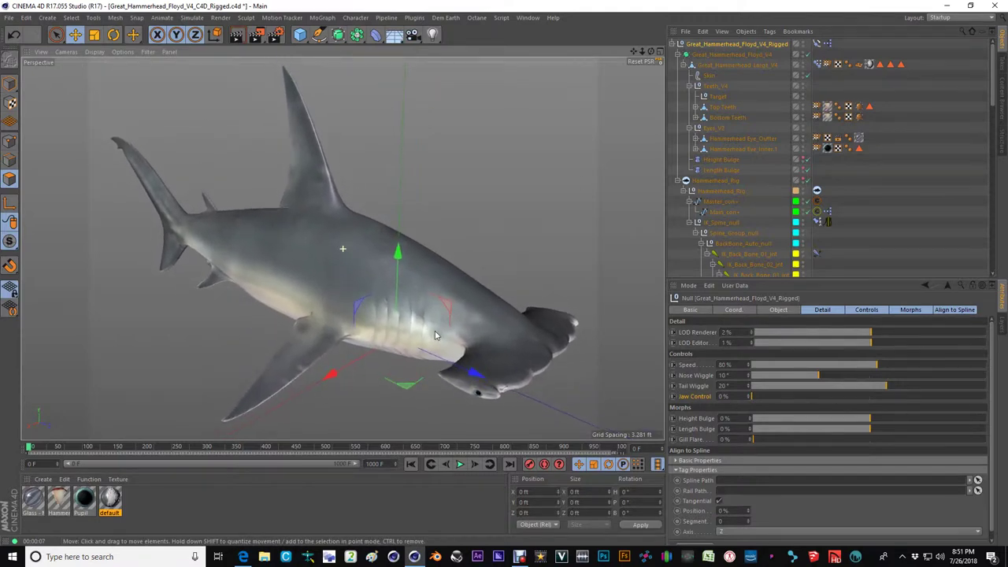
pyautogui.click(820, 343)
pyautogui.click(825, 346)
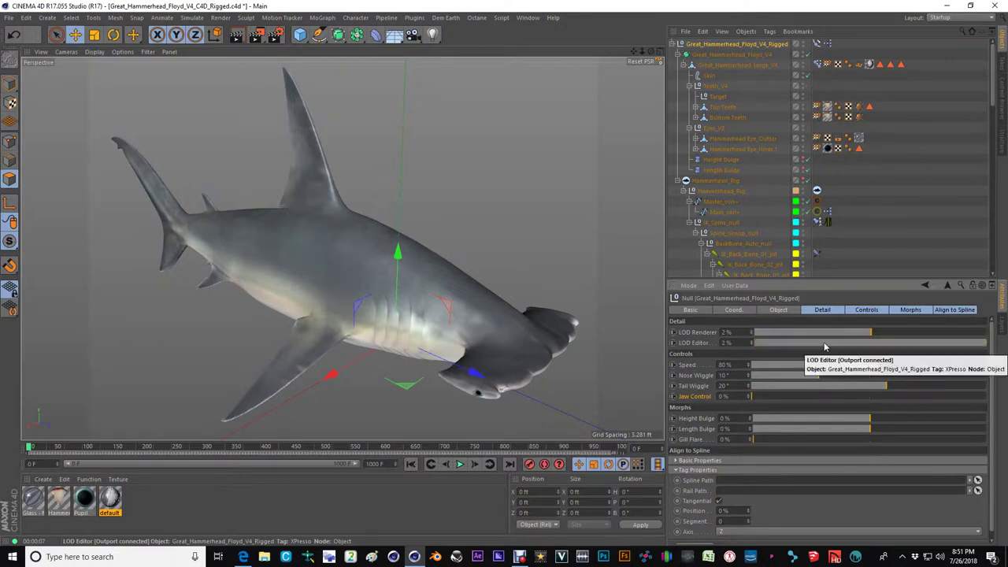
pyautogui.click(825, 346)
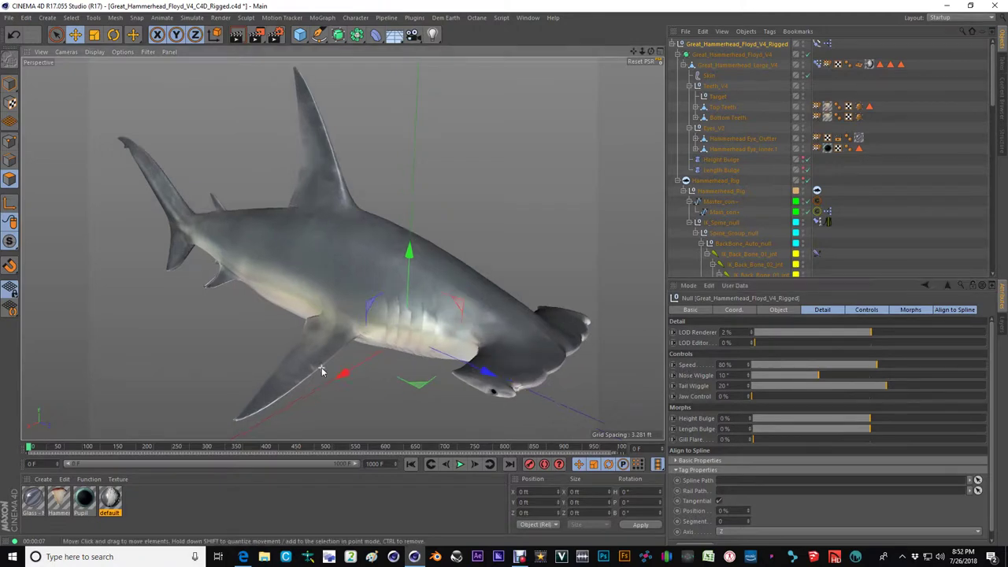
# Step: Select the Hammerhead_Rig character object and show its Speed, Nose Wiggle and Tail Wiggle controls
pyautogui.click(718, 180)
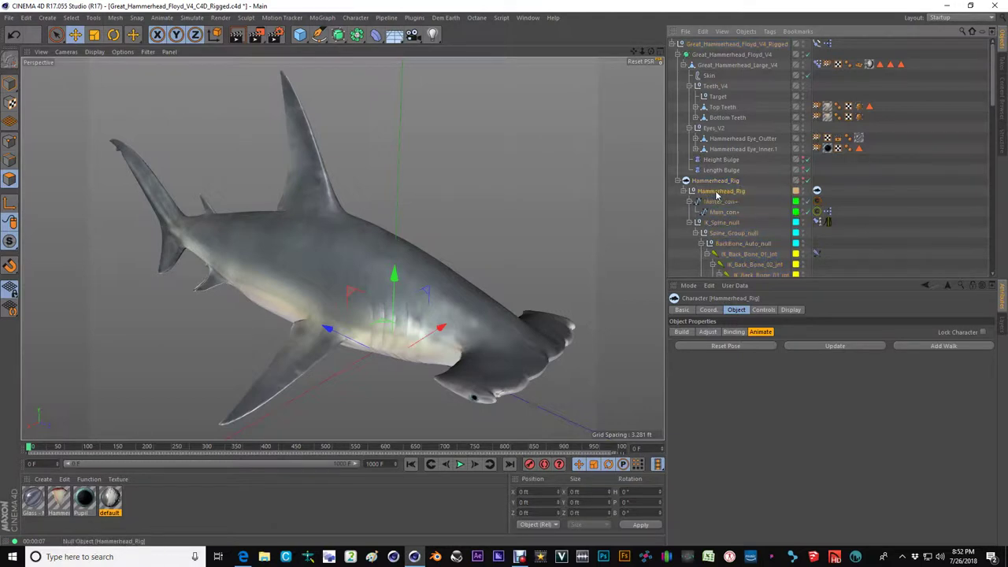
pyautogui.click(725, 203)
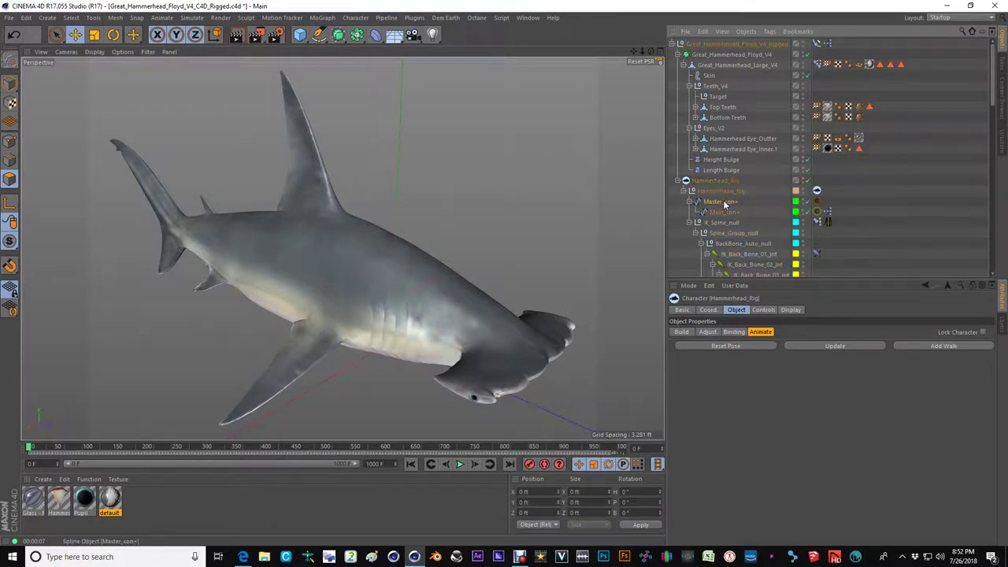
pyautogui.click(725, 212)
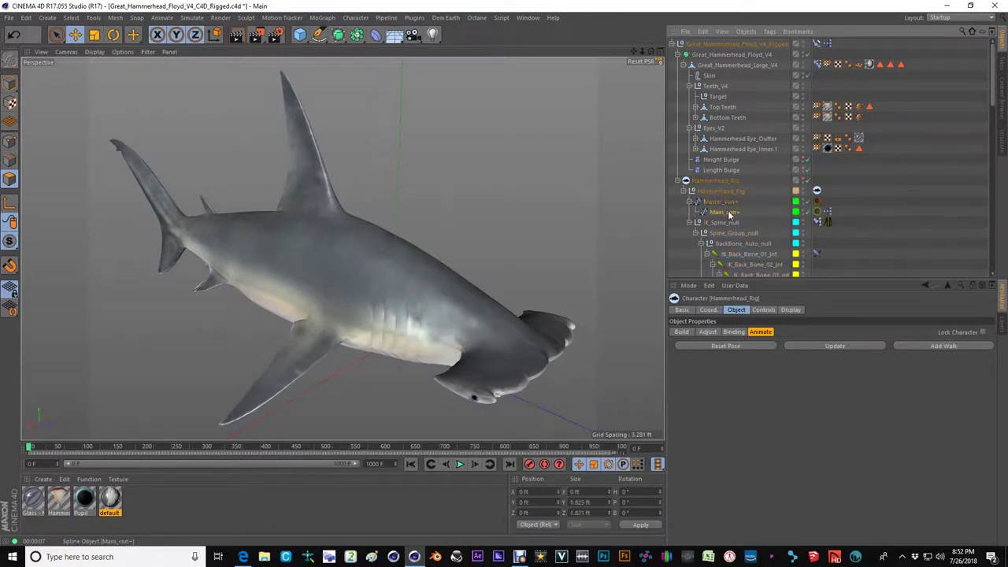
pyautogui.click(764, 311)
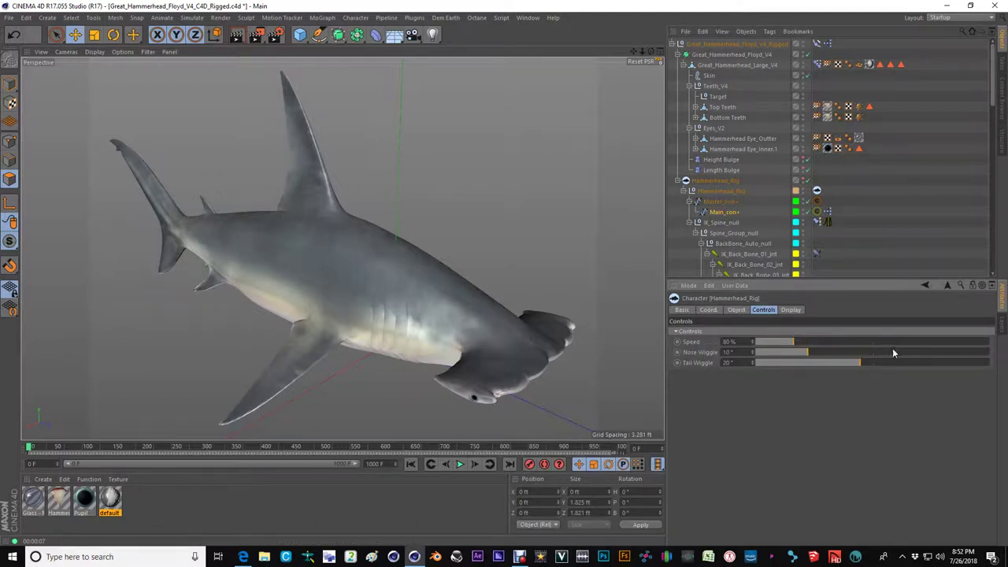
# Step: Return to the controls of the top-level Great_Hammerhead_Floyd_V4_Rigged null and collapse its hierarchy
pyautogui.click(736, 44)
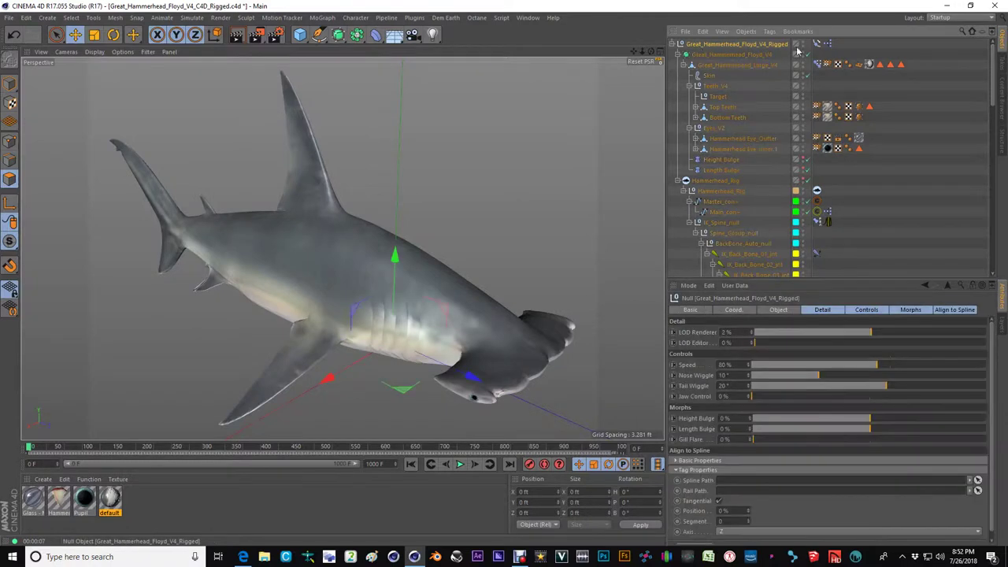
pyautogui.click(674, 45)
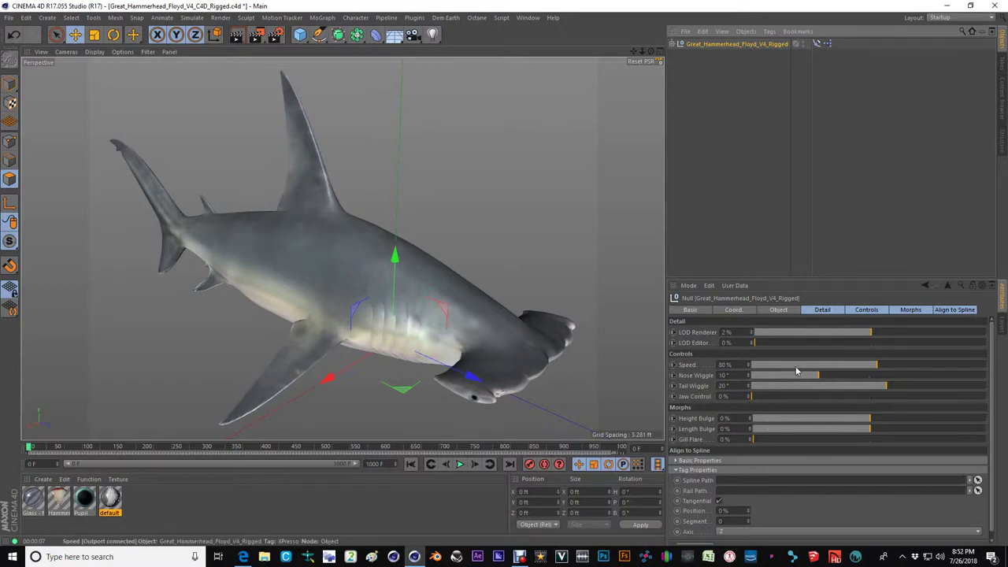
pyautogui.moveTo(857, 369); pyautogui.dragTo(894, 368)
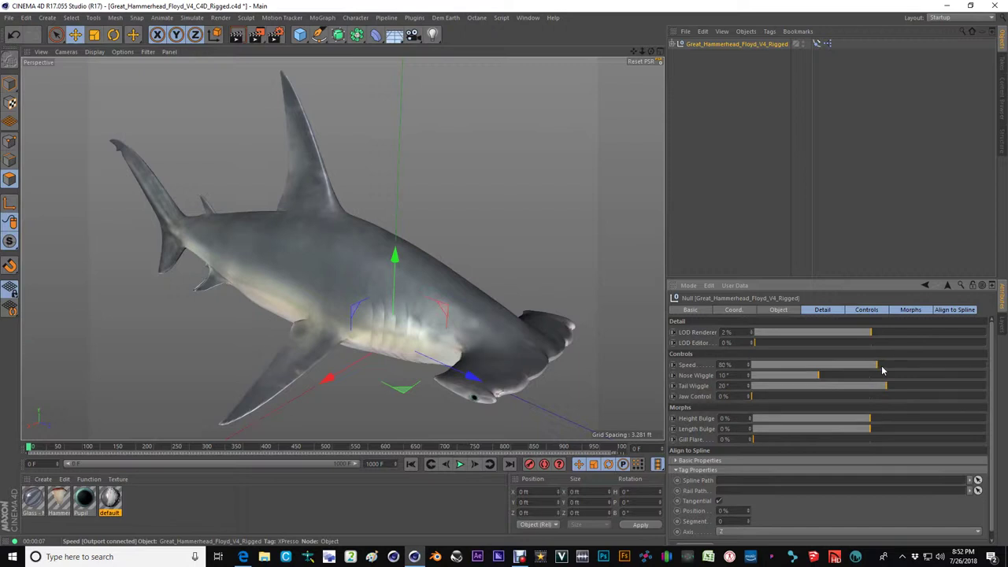
# Step: Play the swim animation and view the moving shark from the front and the side
pyautogui.click(460, 464)
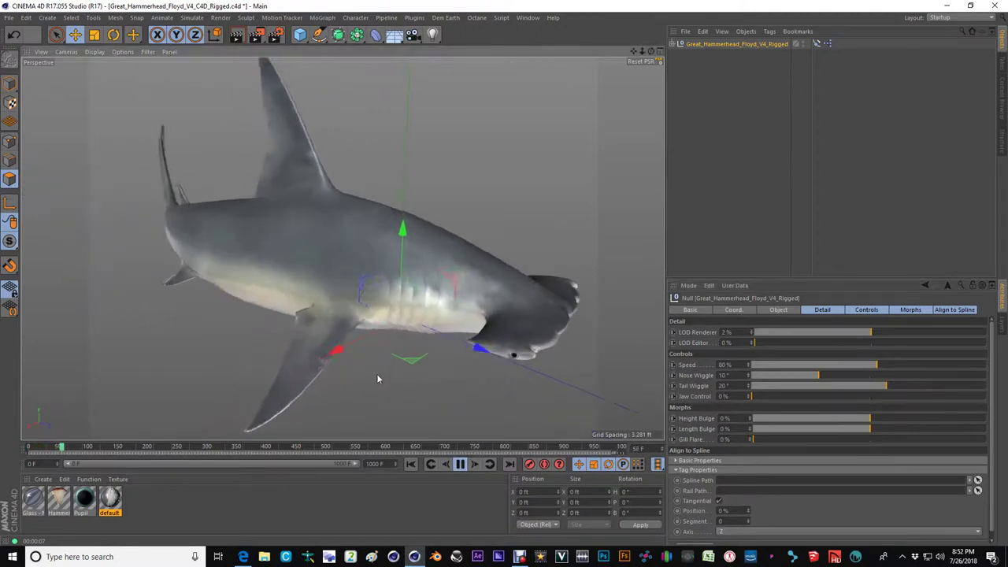
pyautogui.keyDown('alt'); pyautogui.moveTo(377, 379); pyautogui.dragTo(267, 337); pyautogui.keyUp('alt')
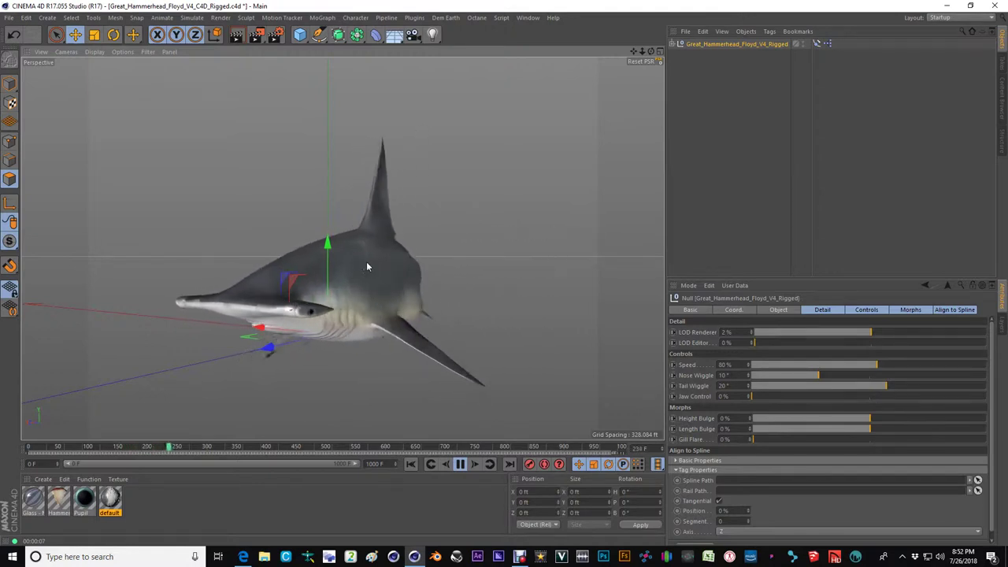
pyautogui.keyDown('alt'); pyautogui.moveTo(366, 266); pyautogui.dragTo(340, 333); pyautogui.keyUp('alt')
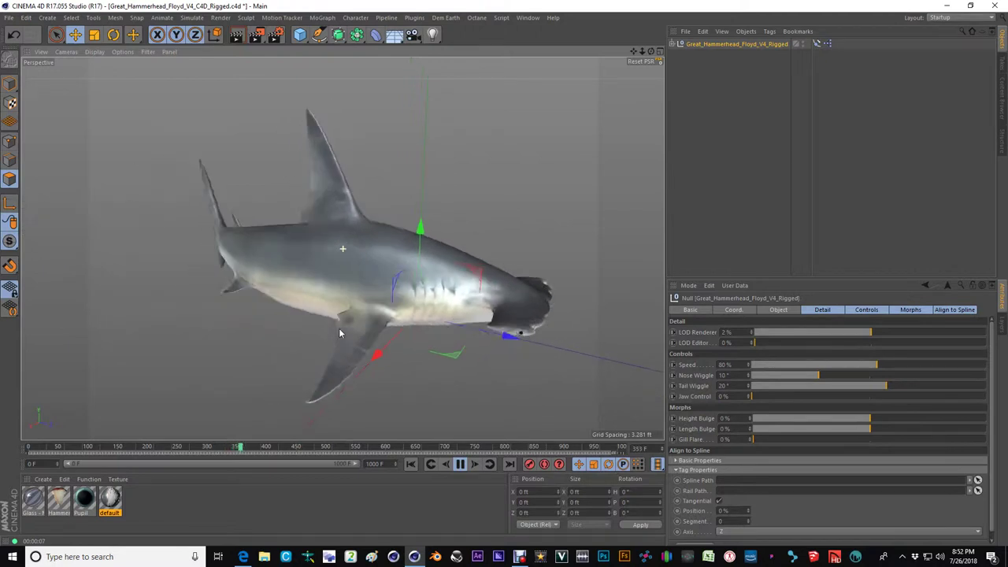
# Step: Expand the shark's hierarchy and inspect the IK tag on IK_Back_Bone_01_jnt
pyautogui.click(672, 44)
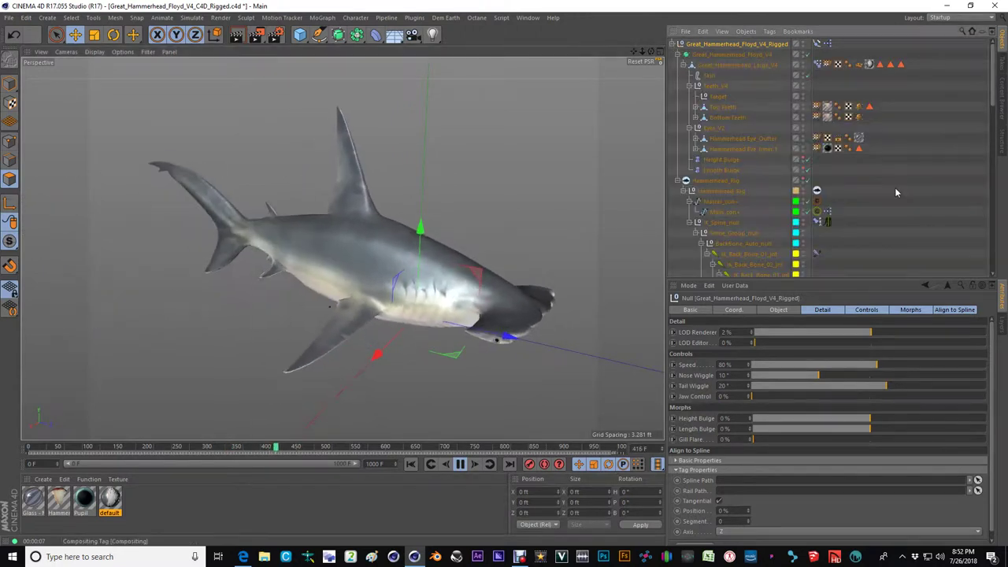
pyautogui.click(818, 254)
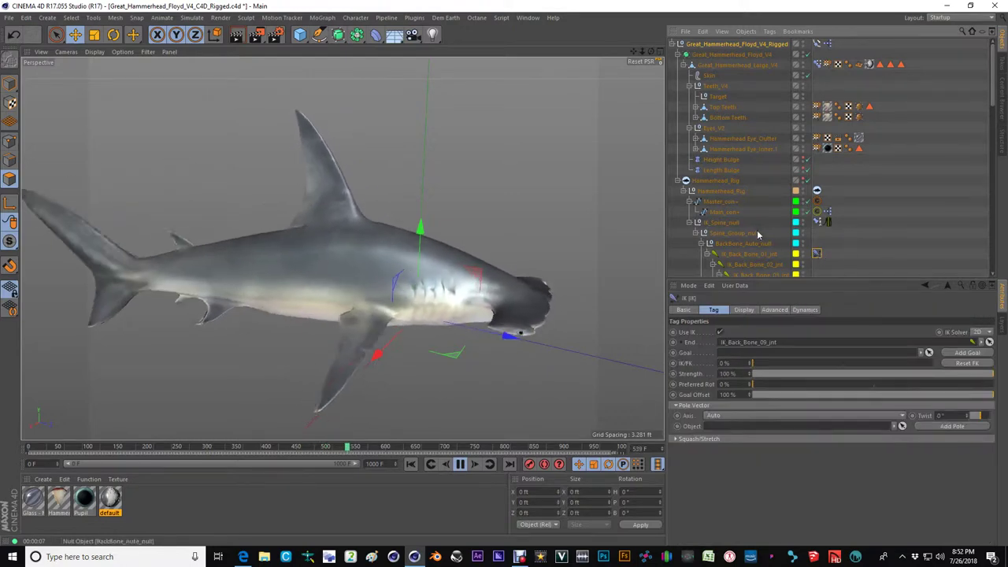
# Step: Widen the object name column so the full names of the tail joints can be read
pyautogui.scroll(-5, 756, 228)
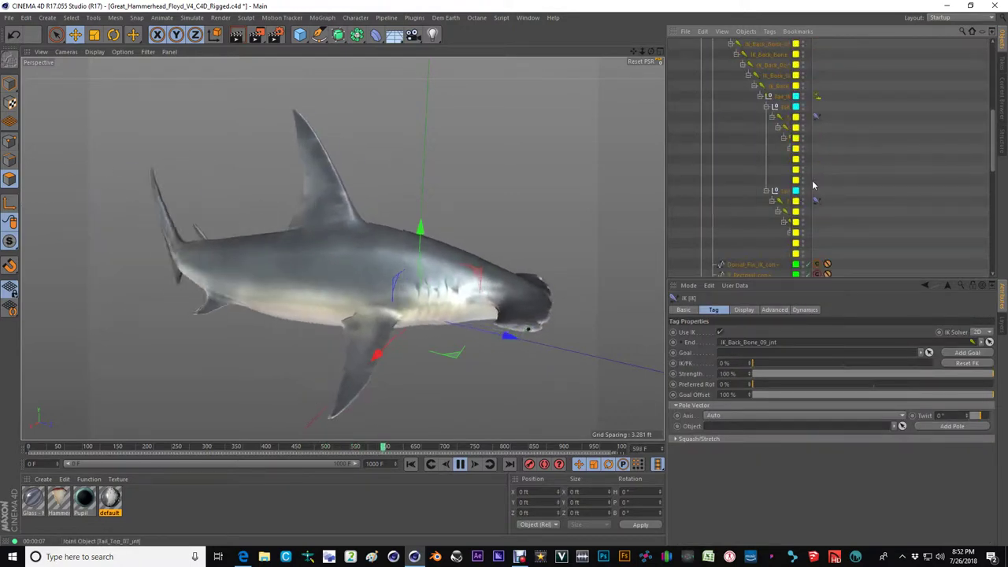
pyautogui.click(811, 178)
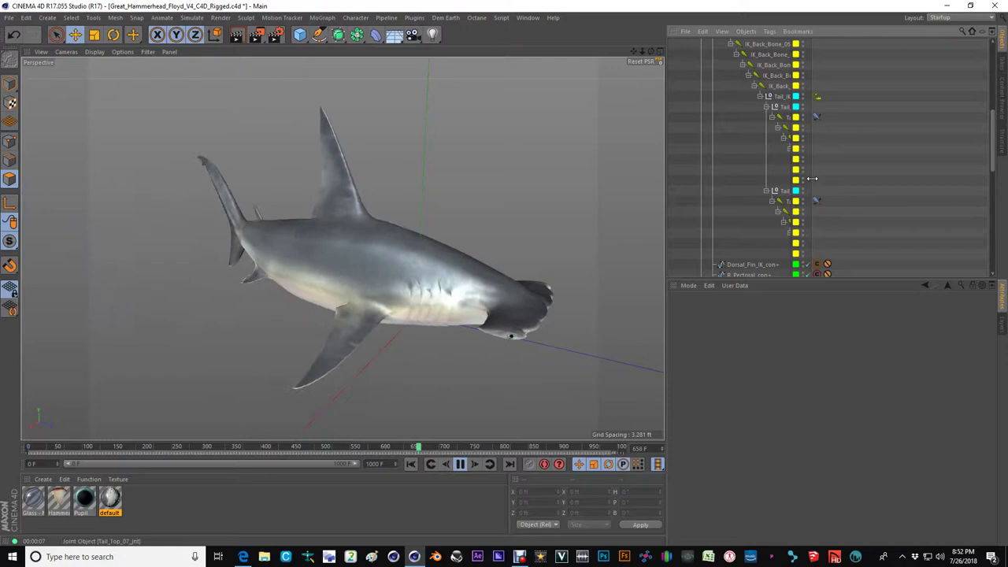
pyautogui.moveTo(811, 179); pyautogui.dragTo(896, 181)
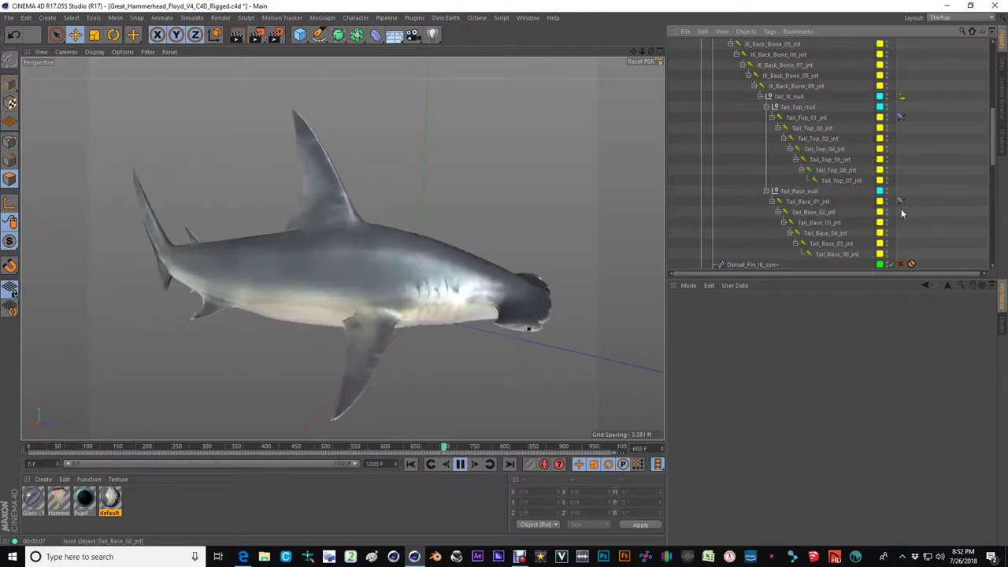
# Step: Inspect the Dynamics settings of the IK tag on R_Pectoral_Fin_01_jnt
pyautogui.scroll(-4, 900, 203)
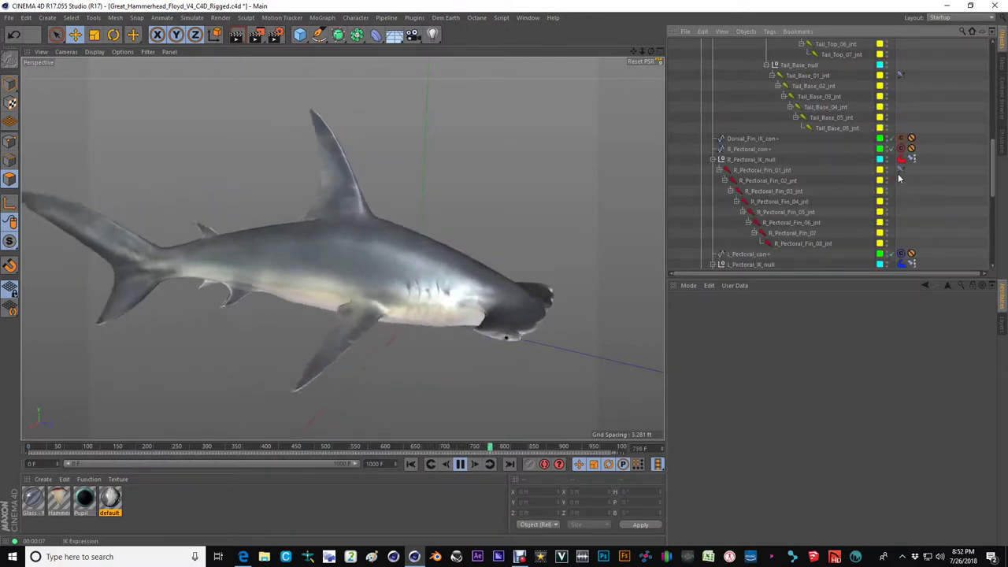
pyautogui.click(900, 169)
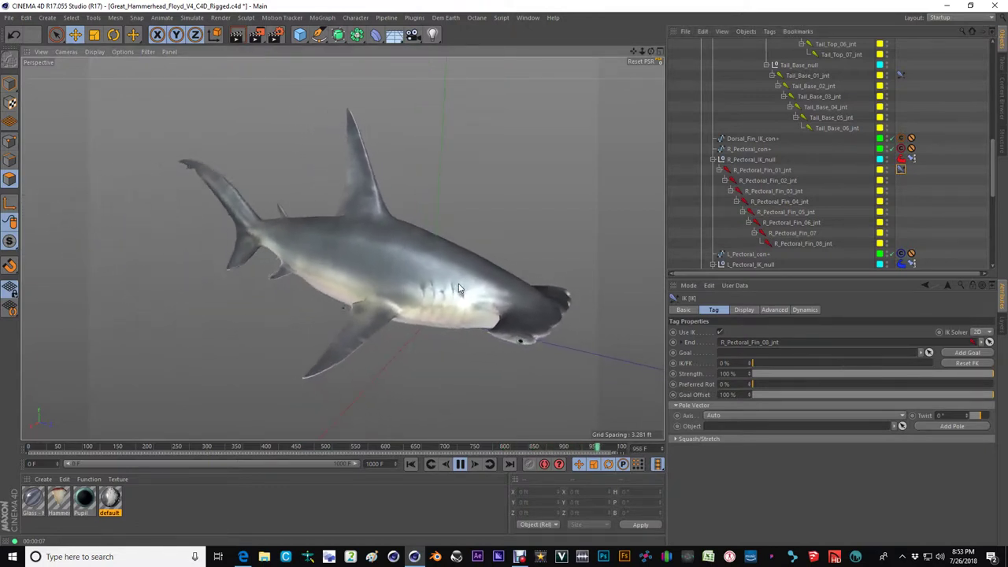
pyautogui.click(804, 309)
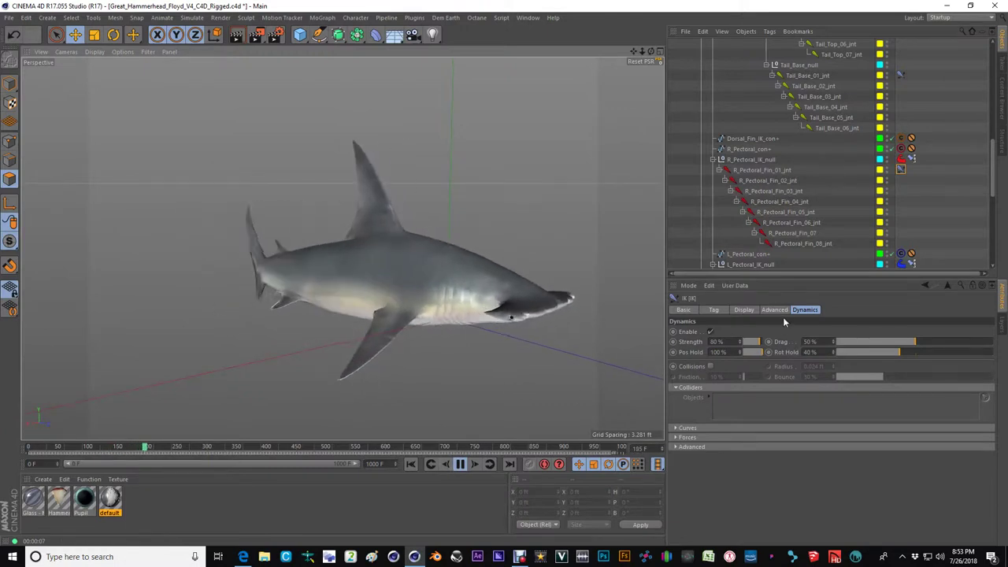
# Step: Select the top-level Great_Hammerhead_Floyd_V4_Rigged null again and collapse its hierarchy
pyautogui.scroll(10, 788, 157)
pyautogui.click(714, 45)
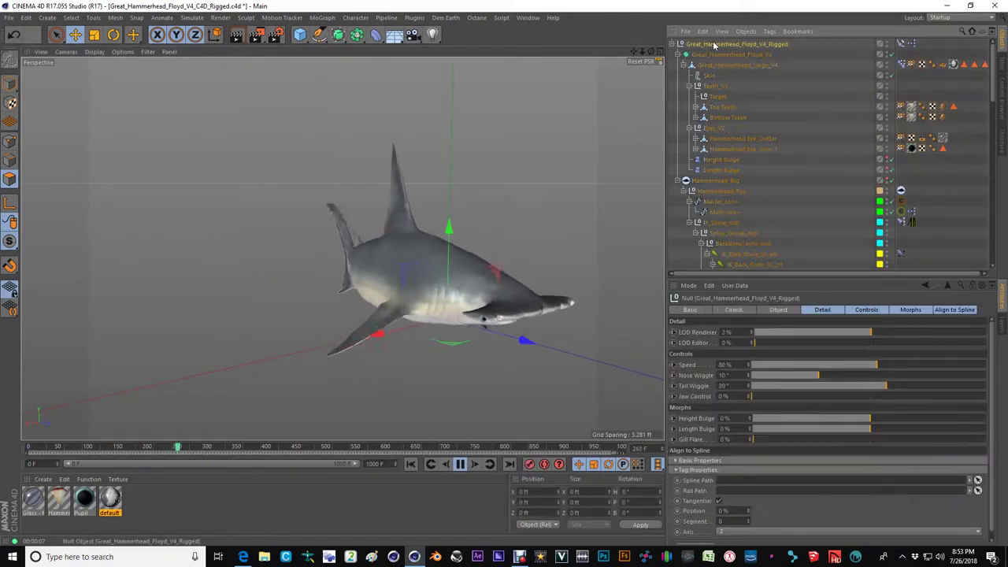
pyautogui.click(672, 44)
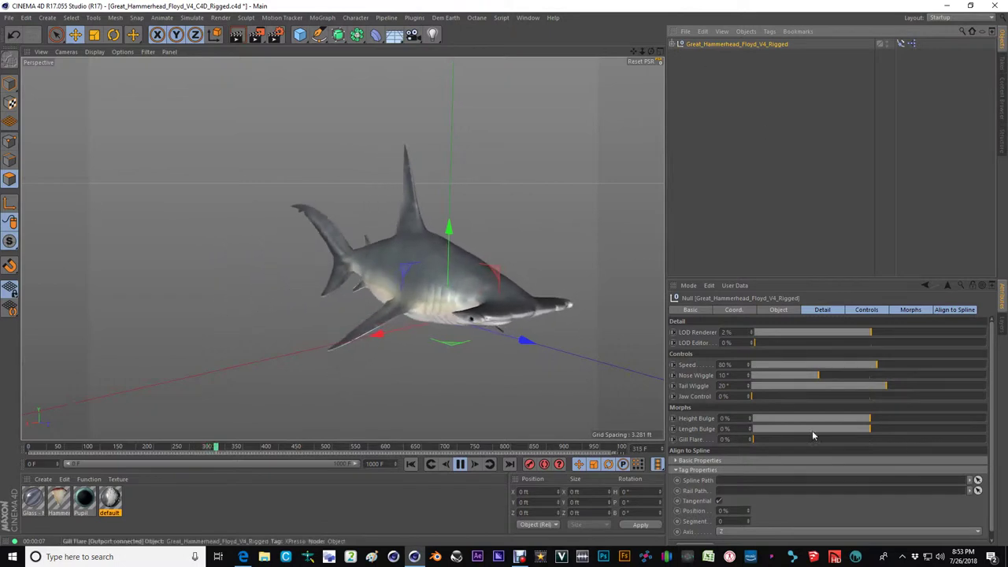
# Step: Try the swim Speed at 109%, viewing the shark from above, and lower it to 60%
pyautogui.moveTo(874, 366); pyautogui.dragTo(922, 367)
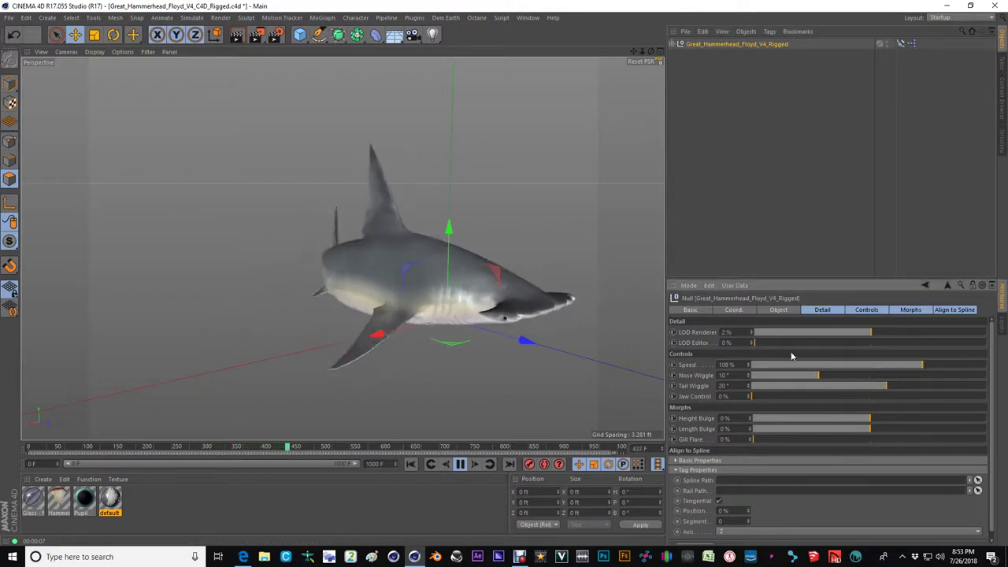
pyautogui.keyDown('alt'); pyautogui.moveTo(509, 322); pyautogui.dragTo(416, 285); pyautogui.keyUp('alt')
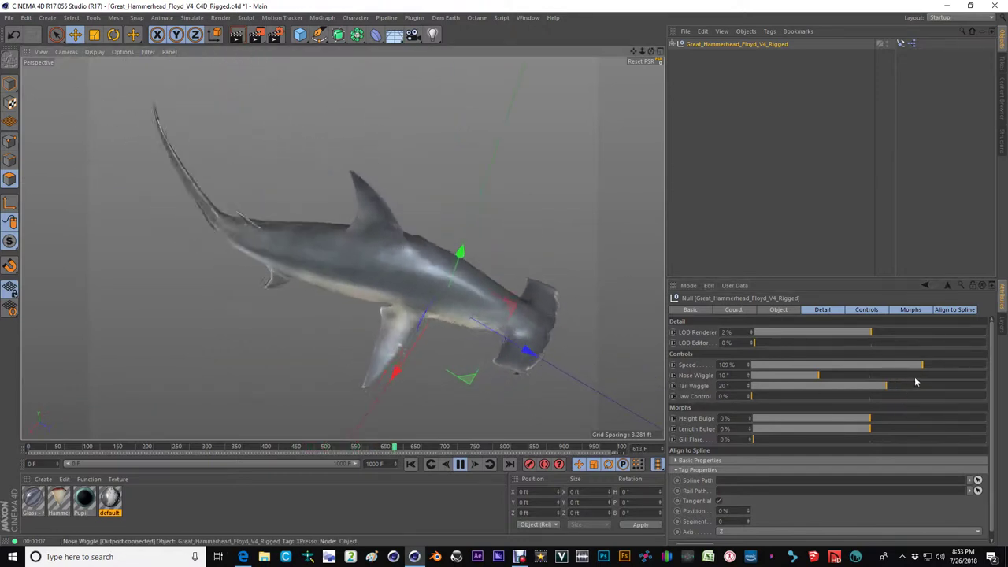
pyautogui.moveTo(920, 364); pyautogui.dragTo(846, 372)
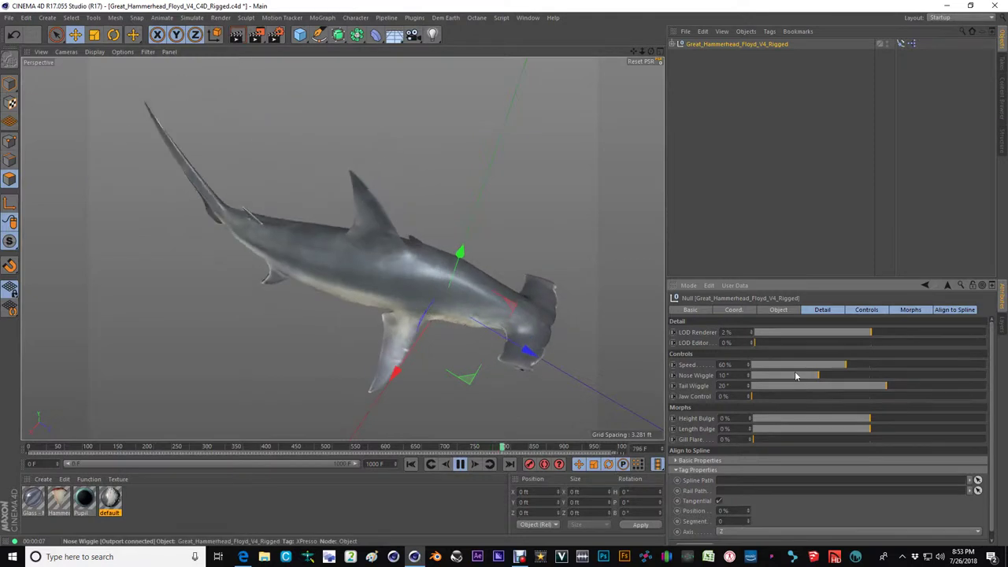
# Step: Try Nose Wiggle and Tail Wiggle at 35° with the hierarchy expanded, and reduce them to 10° and 18°
pyautogui.moveTo(816, 375); pyautogui.dragTo(985, 375)
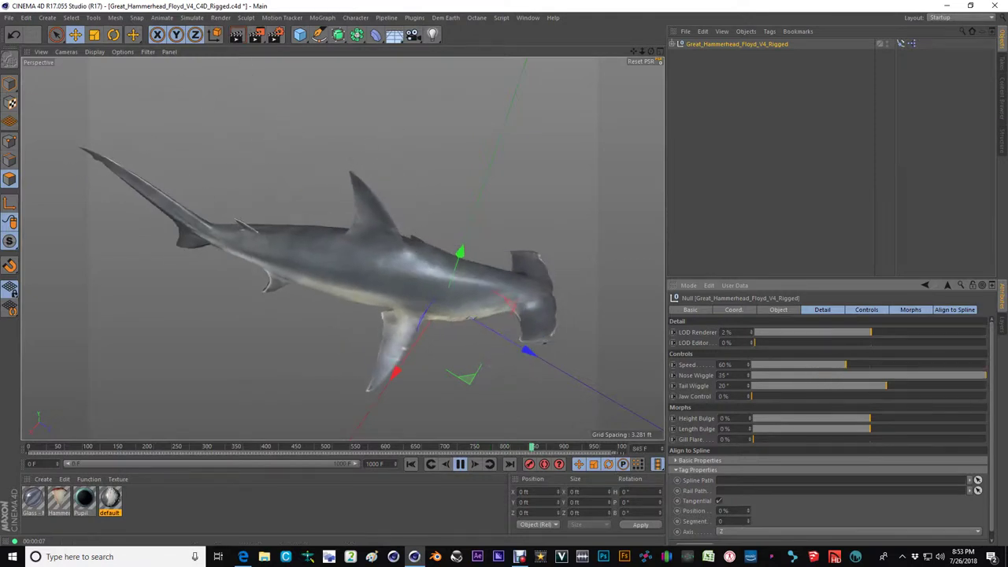
pyautogui.click(672, 44)
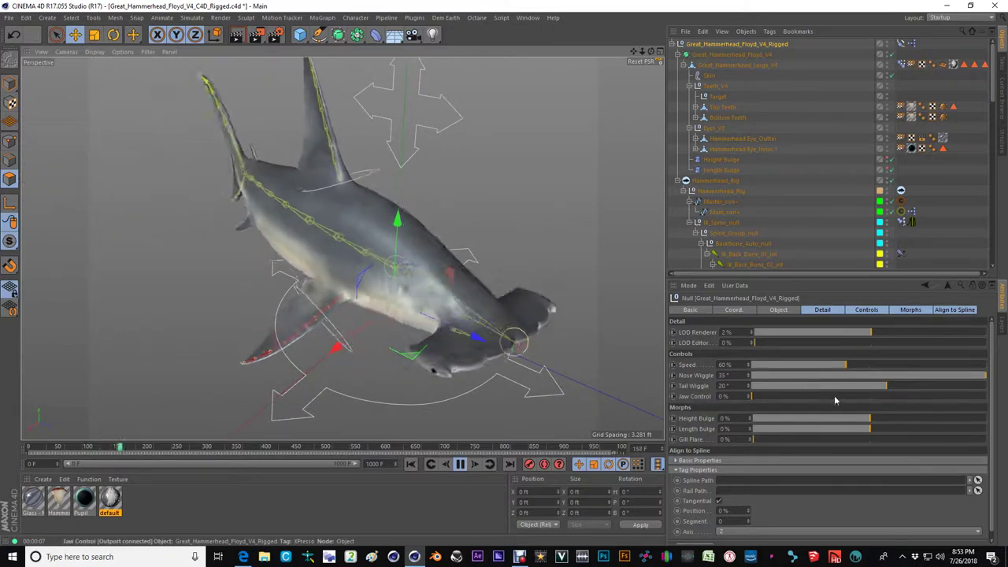
pyautogui.moveTo(888, 386); pyautogui.dragTo(986, 386)
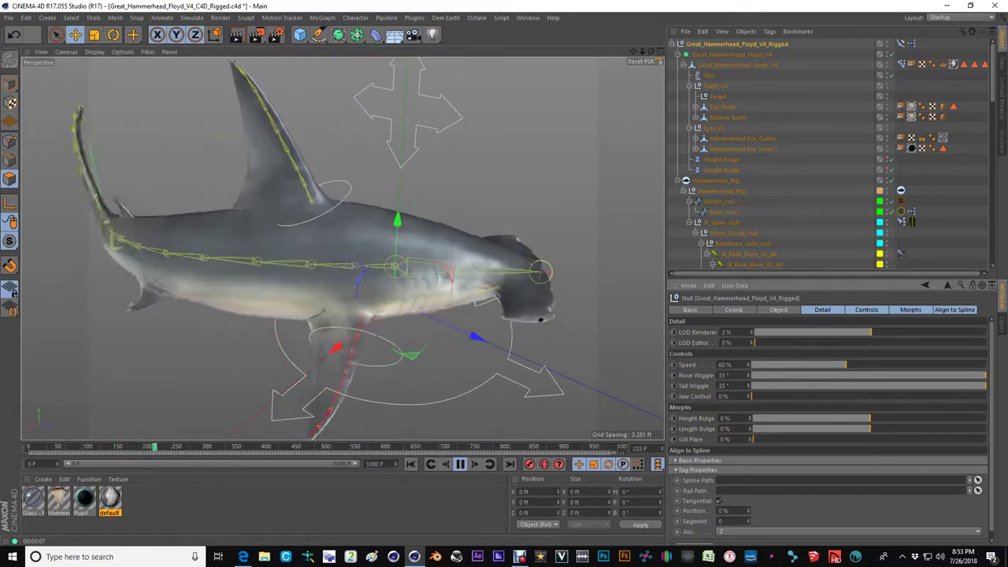
pyautogui.click(819, 377)
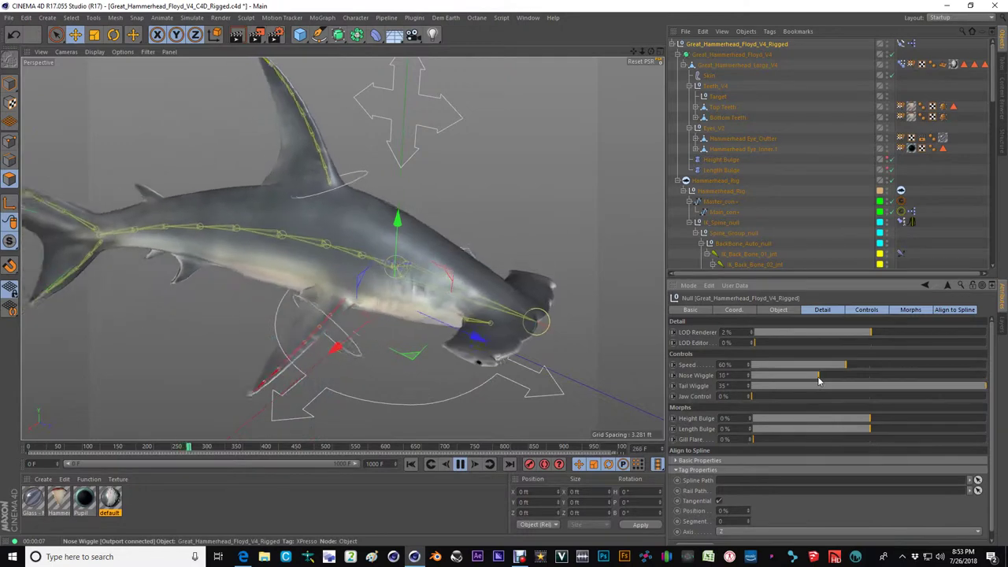
pyautogui.moveTo(923, 386); pyautogui.dragTo(872, 388)
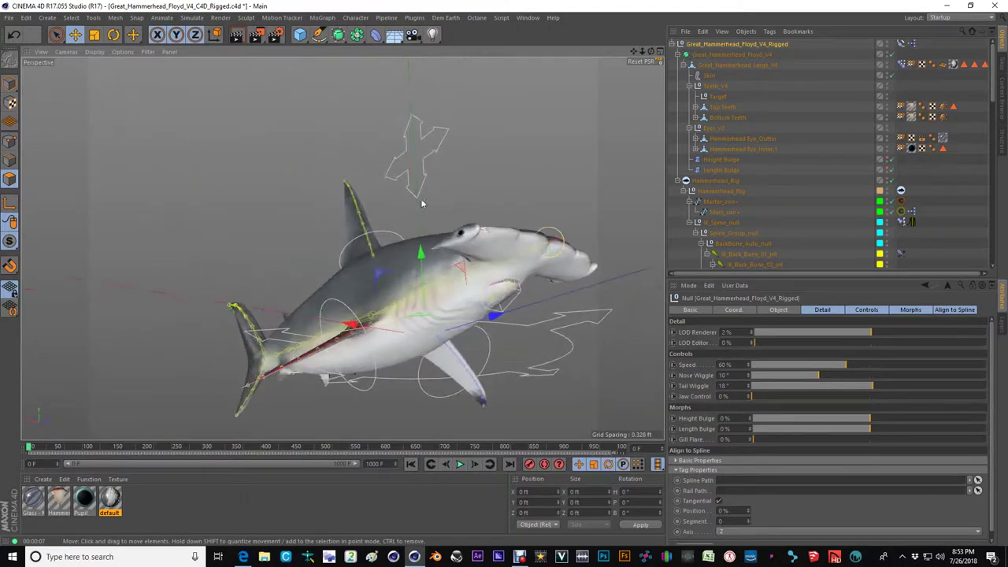
# Step: Open the shark's mouth fully with Jaw Control at 100% and reduce it to 83%
pyautogui.moveTo(762, 399); pyautogui.dragTo(878, 396)
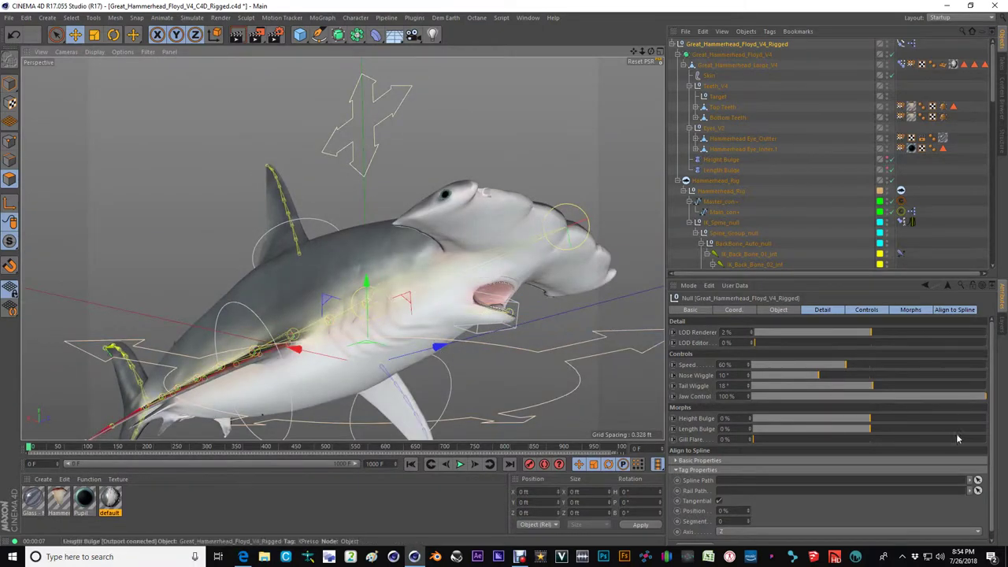
pyautogui.moveTo(979, 400); pyautogui.dragTo(916, 399)
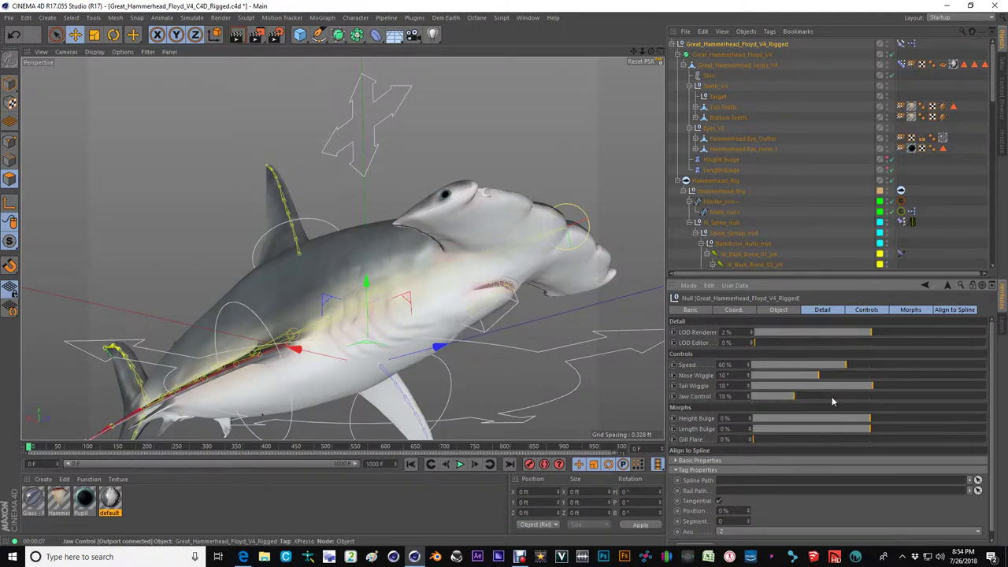
# Step: Examine the teeth, gums and mouth interior of the open jaw up close from several angles
pyautogui.scroll(6, 501, 295)
pyautogui.keyDown('alt'); pyautogui.moveTo(501, 294); pyautogui.dragTo(430, 312, button='middle'); pyautogui.keyUp('alt')
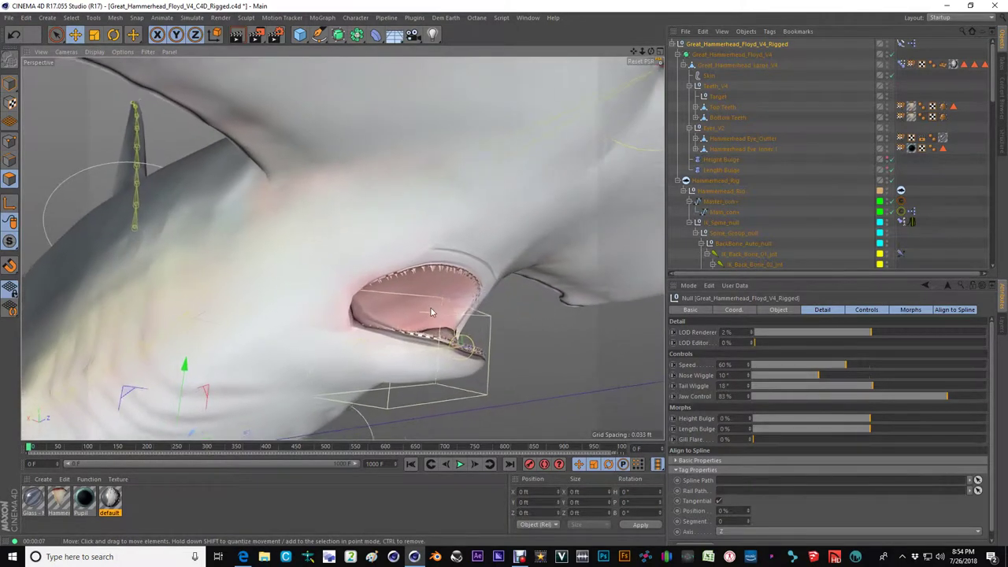
pyautogui.scroll(3, 426, 313)
pyautogui.moveTo(407, 332)
pyautogui.keyDown('alt'); pyautogui.mouseDown()
pyautogui.moveTo(373, 365)
pyautogui.moveTo(368, 356)
pyautogui.moveTo(391, 367)
pyautogui.moveTo(407, 351)
pyautogui.mouseUp(); pyautogui.keyUp('alt')
pyautogui.scroll(2, 386, 380)
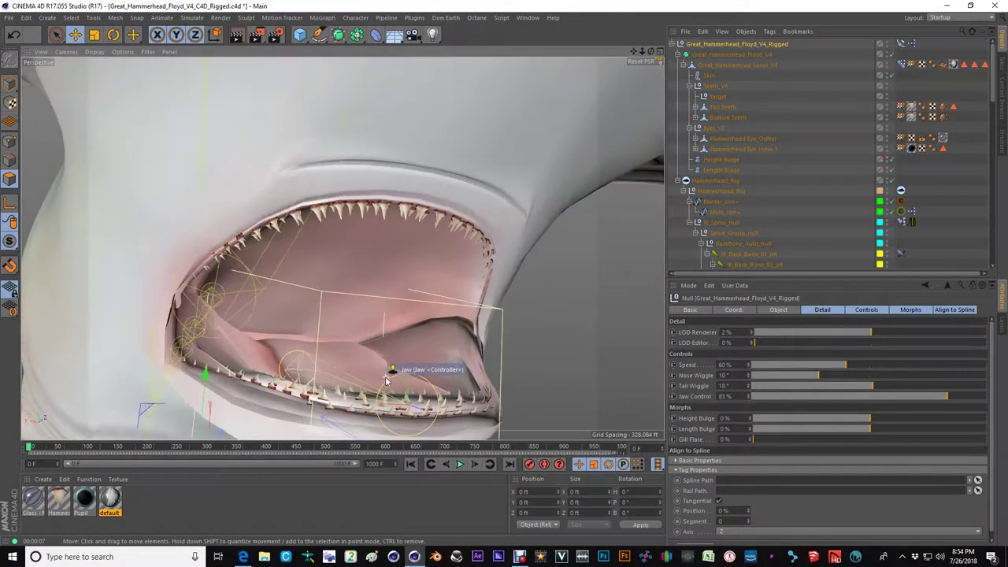
pyautogui.keyDown('alt'); pyautogui.moveTo(372, 380); pyautogui.dragTo(342, 247, button='middle'); pyautogui.keyUp('alt')
pyautogui.keyDown('alt'); pyautogui.moveTo(342, 247); pyautogui.dragTo(312, 266); pyautogui.keyUp('alt')
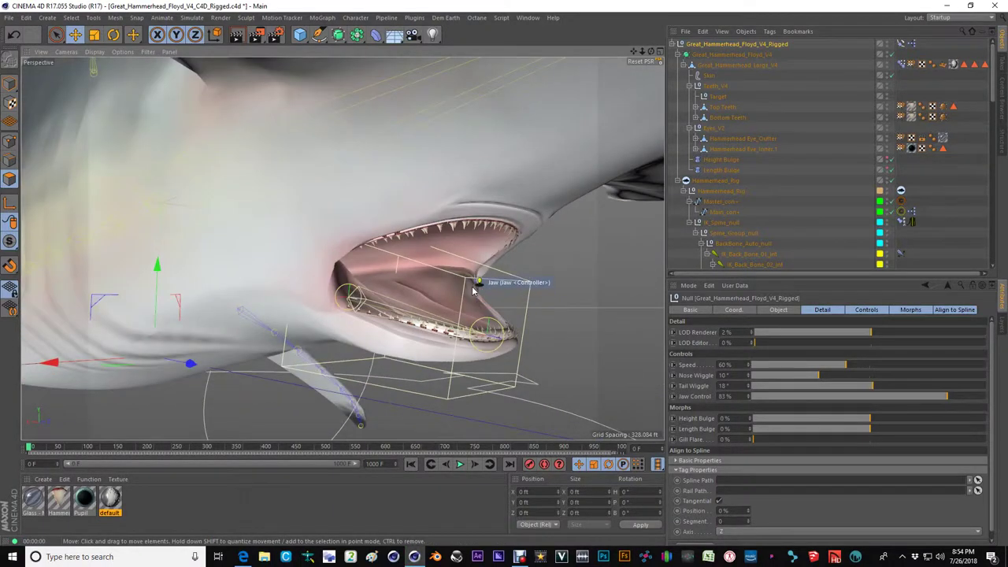
# Step: Close the mouth by setting Jaw Control to 0% and view the whole shark from its front side
pyautogui.moveTo(931, 409); pyautogui.dragTo(752, 402)
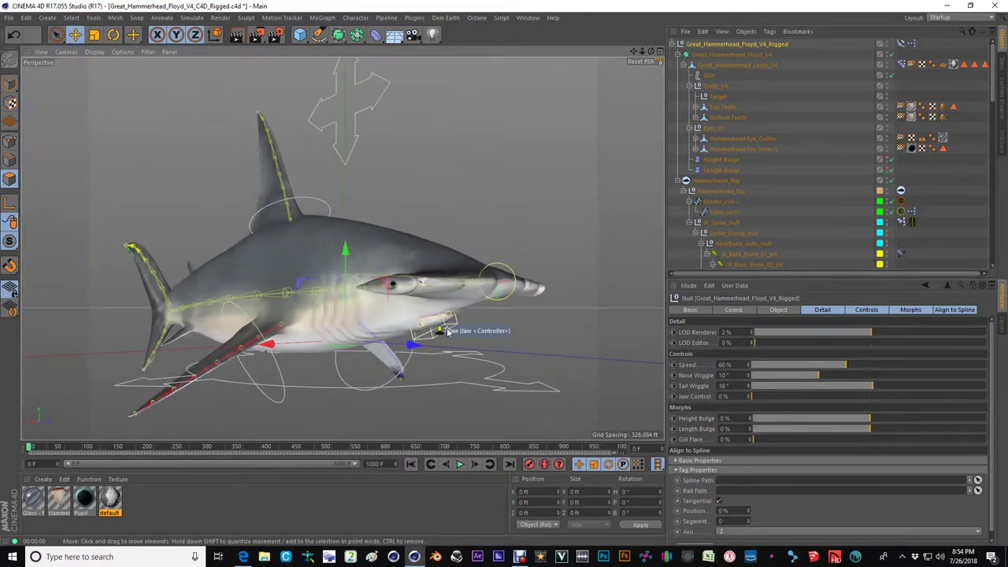
pyautogui.keyDown('alt'); pyautogui.moveTo(437, 334); pyautogui.dragTo(400, 313); pyautogui.keyUp('alt')
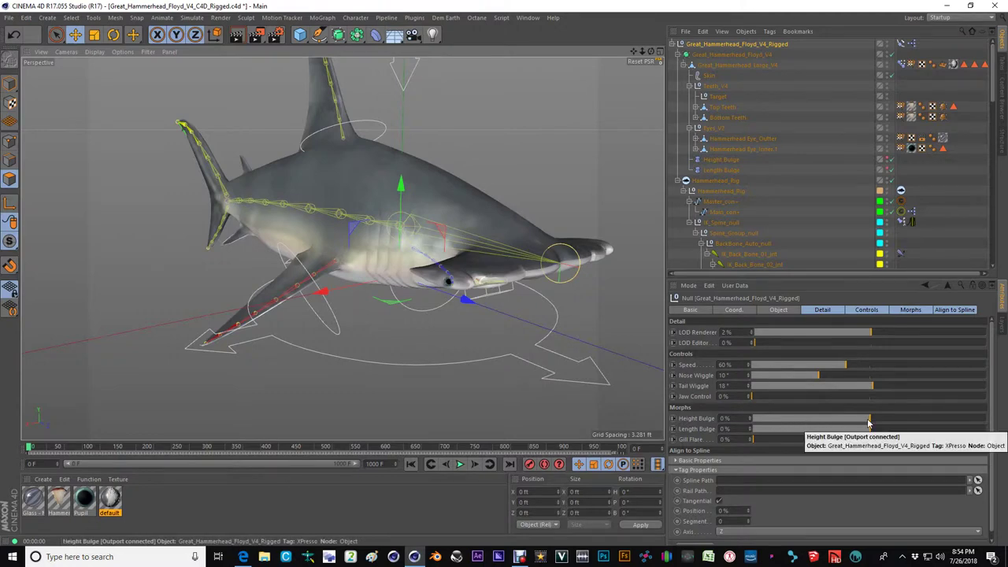
# Step: Try Height Bulge at -50% and Length Bulge at -45% with the swim animation playing, and raise Height Bulge to -43%
pyautogui.moveTo(869, 424); pyautogui.dragTo(805, 422)
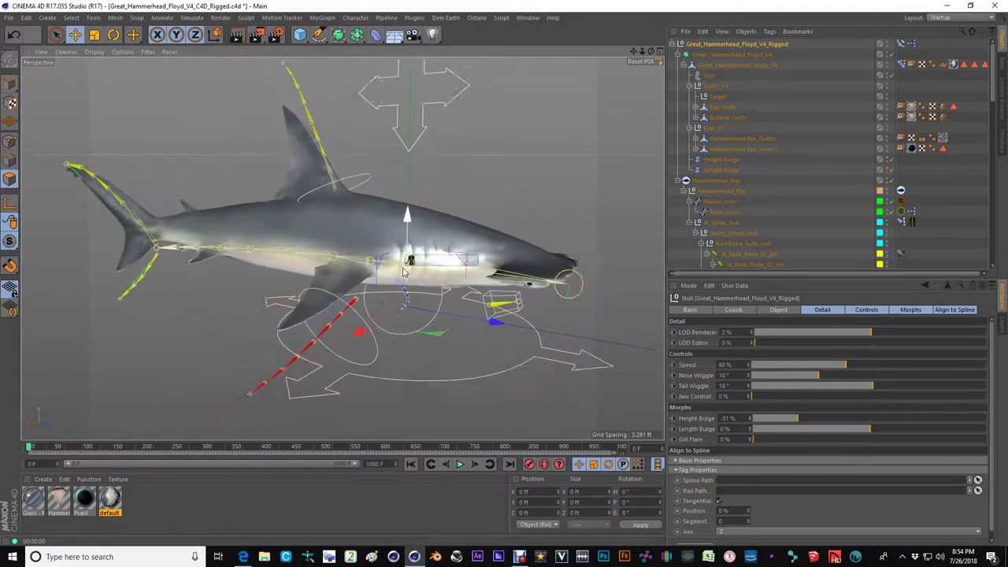
pyautogui.moveTo(870, 425); pyautogui.dragTo(841, 432)
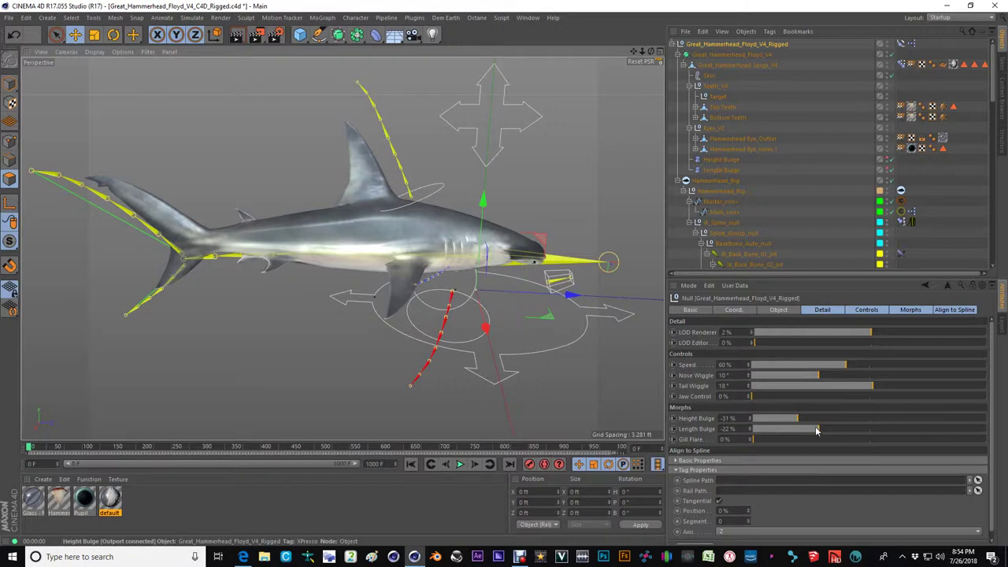
pyautogui.moveTo(816, 430); pyautogui.dragTo(777, 432)
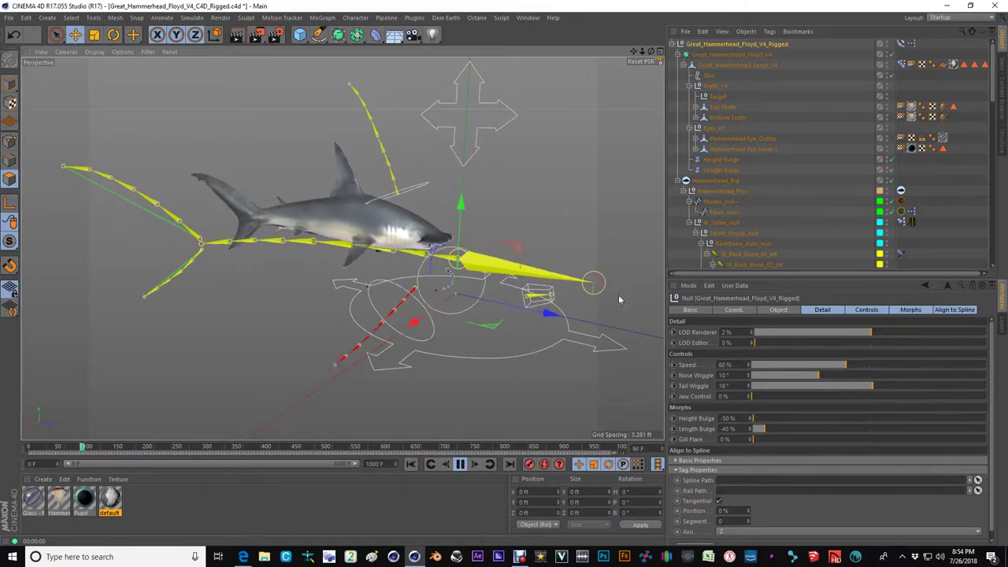
pyautogui.scroll(4, 499, 274)
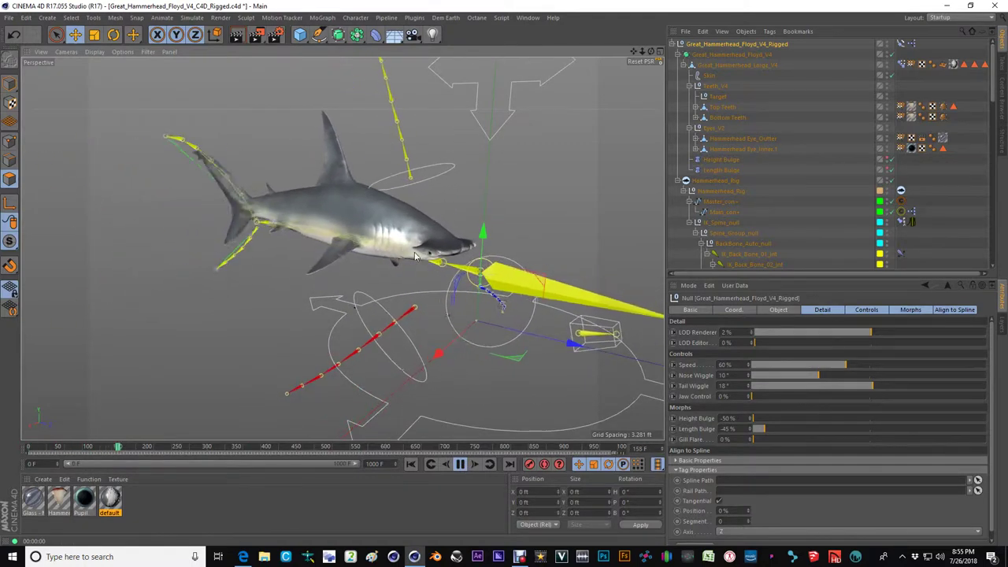
pyautogui.keyDown('alt'); pyautogui.moveTo(498, 275); pyautogui.dragTo(308, 179); pyautogui.keyUp('alt')
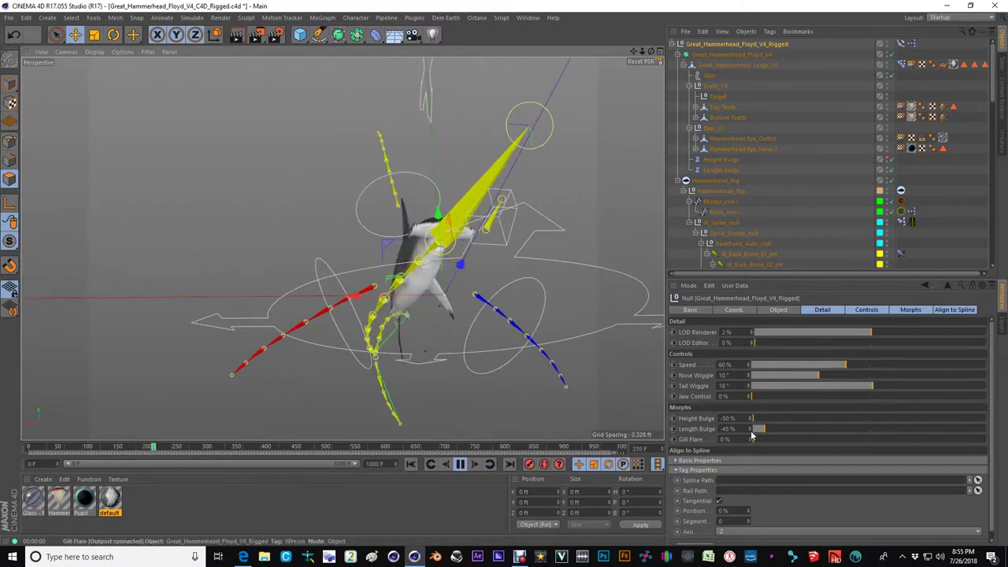
pyautogui.moveTo(771, 433); pyautogui.dragTo(776, 432)
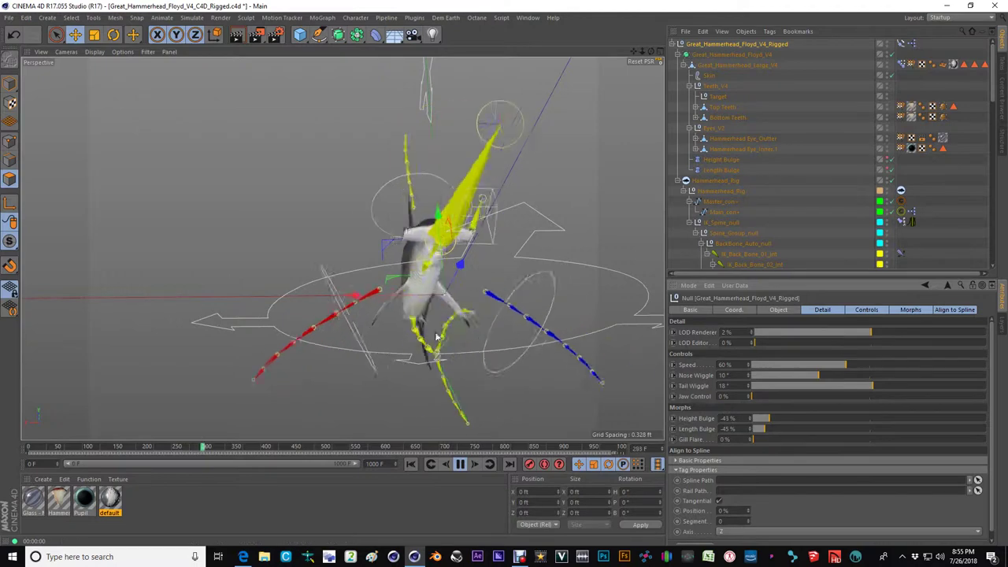
pyautogui.keyDown('alt'); pyautogui.moveTo(437, 337); pyautogui.dragTo(401, 298); pyautogui.keyUp('alt')
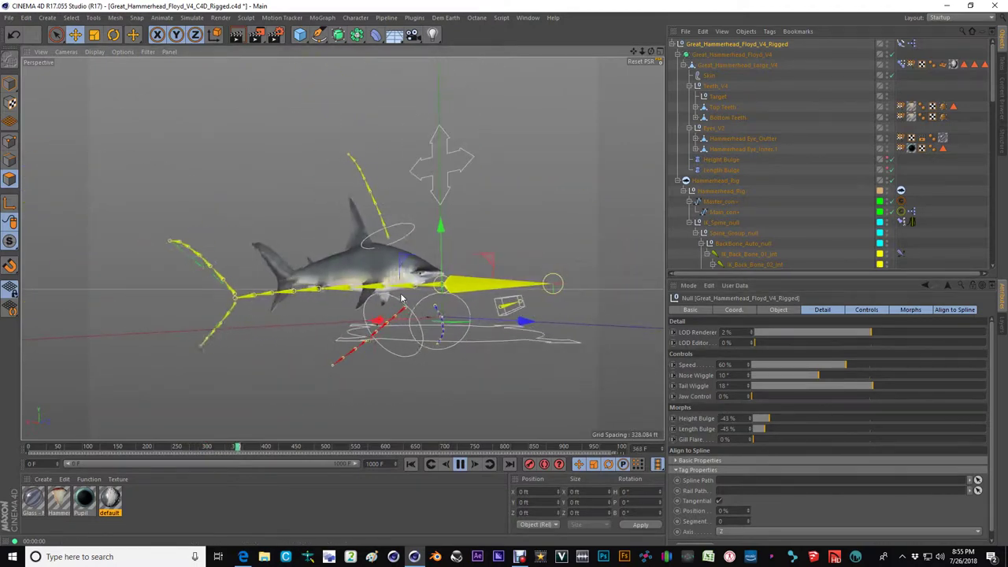
# Step: Reset Height Bulge to 0%, stretch the shark with Length Bulge at 32%, and return Length Bulge to 0%
pyautogui.click(869, 418)
pyautogui.click(869, 429)
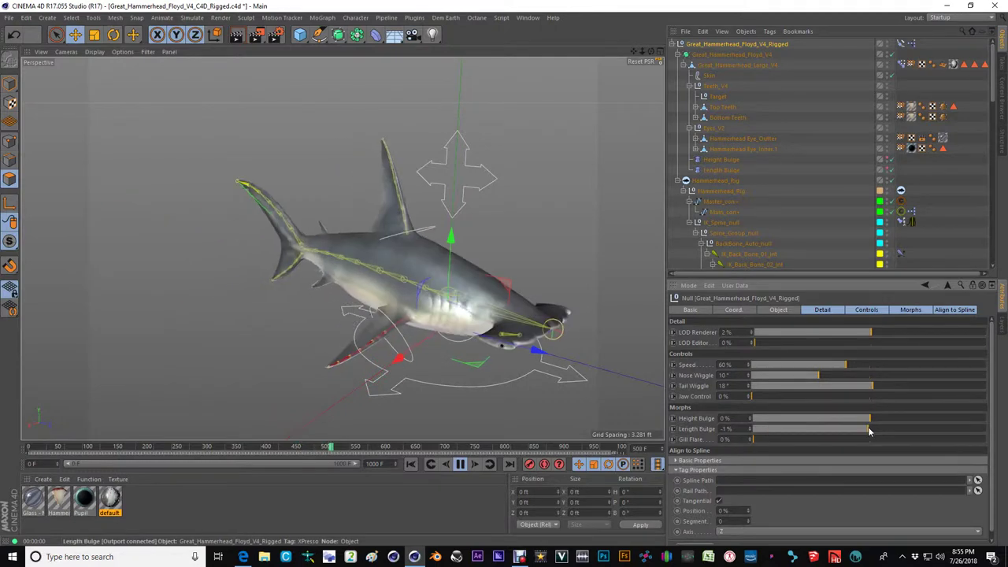
pyautogui.click(953, 428)
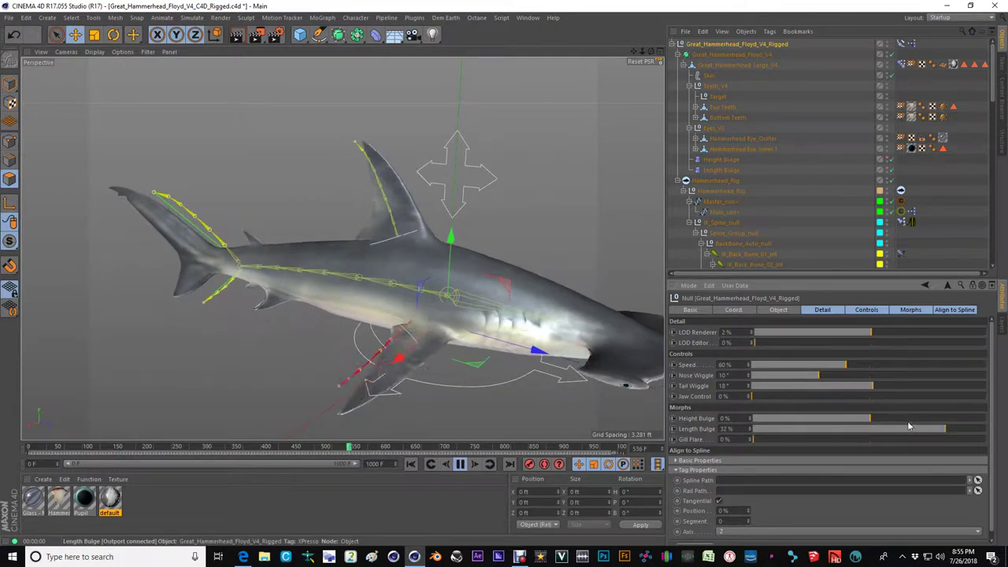
pyautogui.scroll(-3, 422, 286)
pyautogui.keyDown('alt'); pyautogui.moveTo(423, 286); pyautogui.dragTo(527, 278); pyautogui.keyUp('alt')
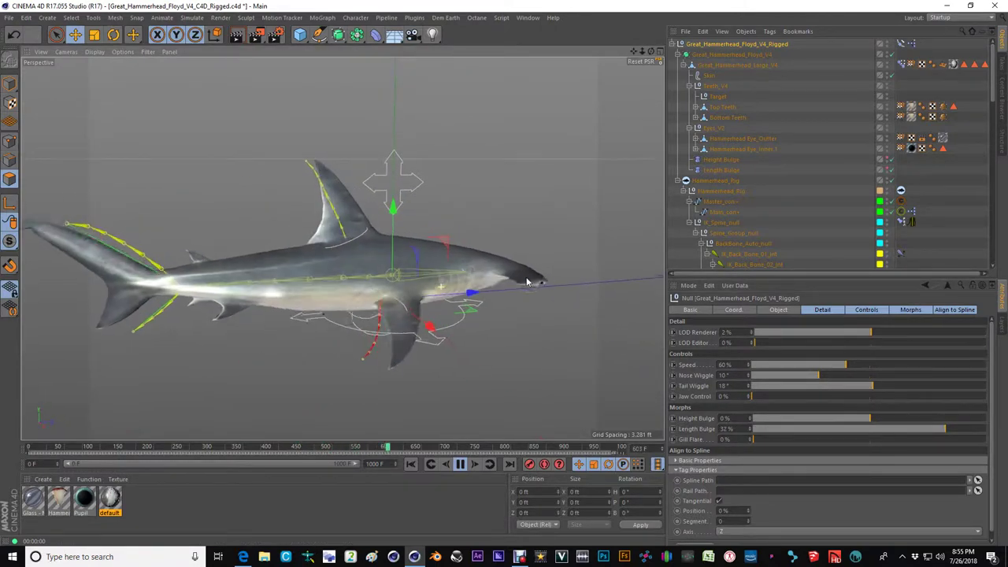
pyautogui.click(924, 429)
pyautogui.moveTo(926, 433); pyautogui.dragTo(867, 441)
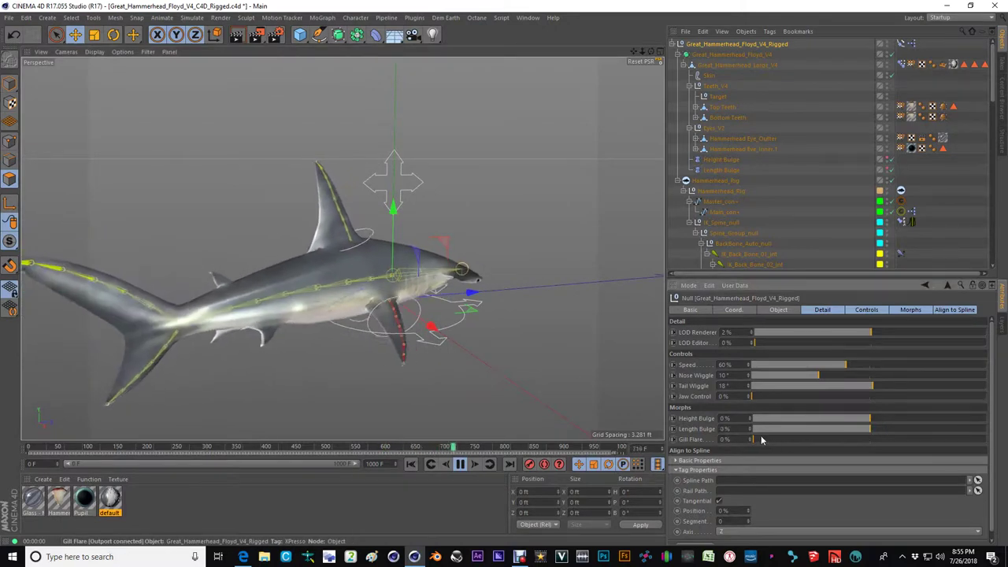
# Step: Flare the gills fully with Gill Flare at 100% during the swim animation, and lower it to 3%
pyautogui.scroll(4, 439, 281)
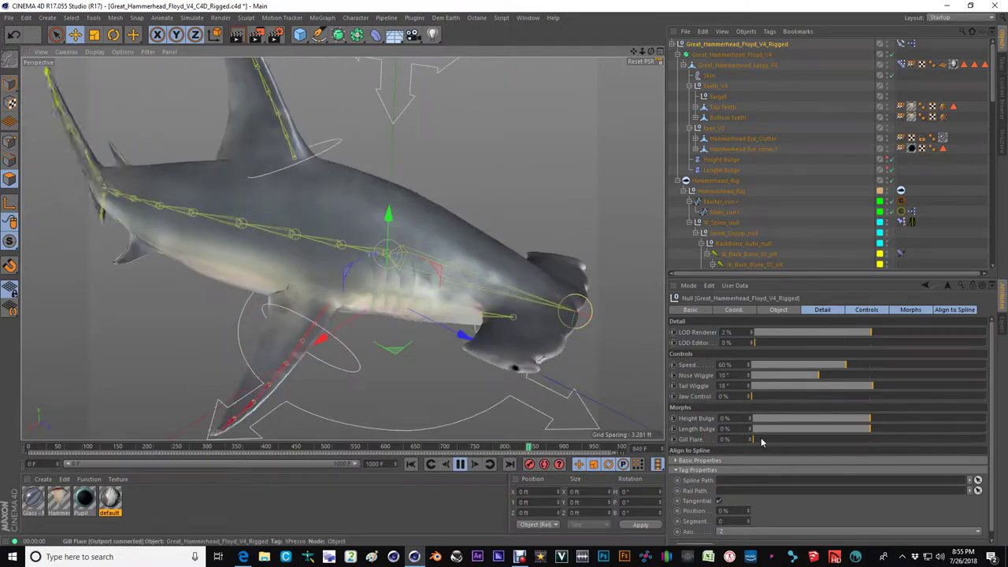
pyautogui.moveTo(760, 439); pyautogui.dragTo(957, 440)
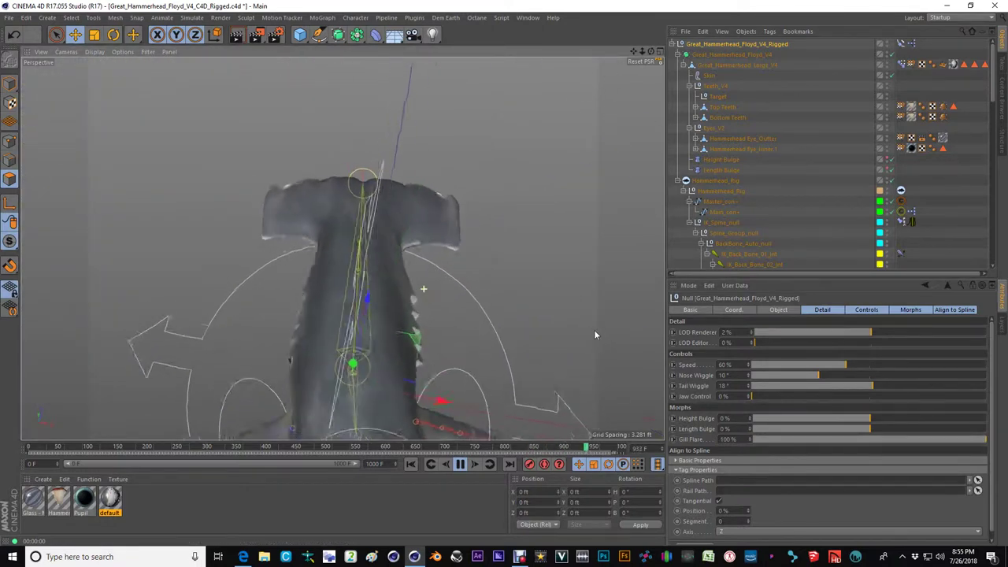
pyautogui.moveTo(860, 439); pyautogui.dragTo(730, 445)
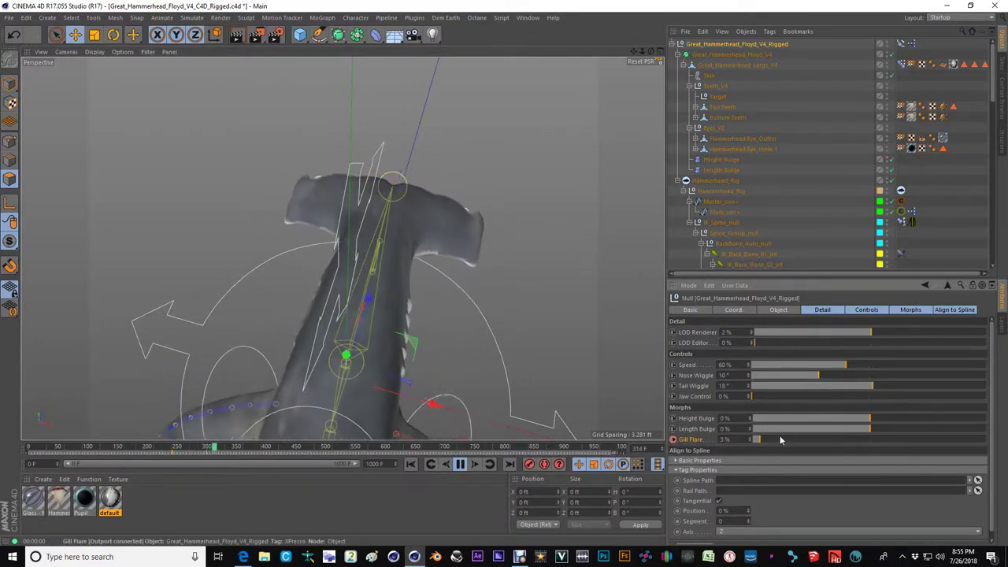
# Step: Remove the recorded keyframes from the Gill Flare parameter
pyautogui.click(160, 448)
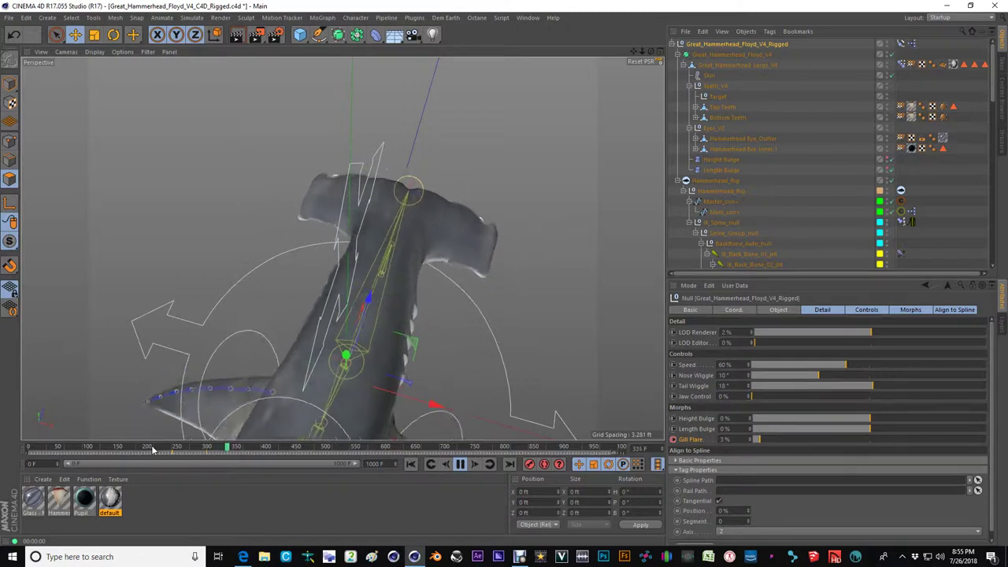
pyautogui.rightClick(675, 439)
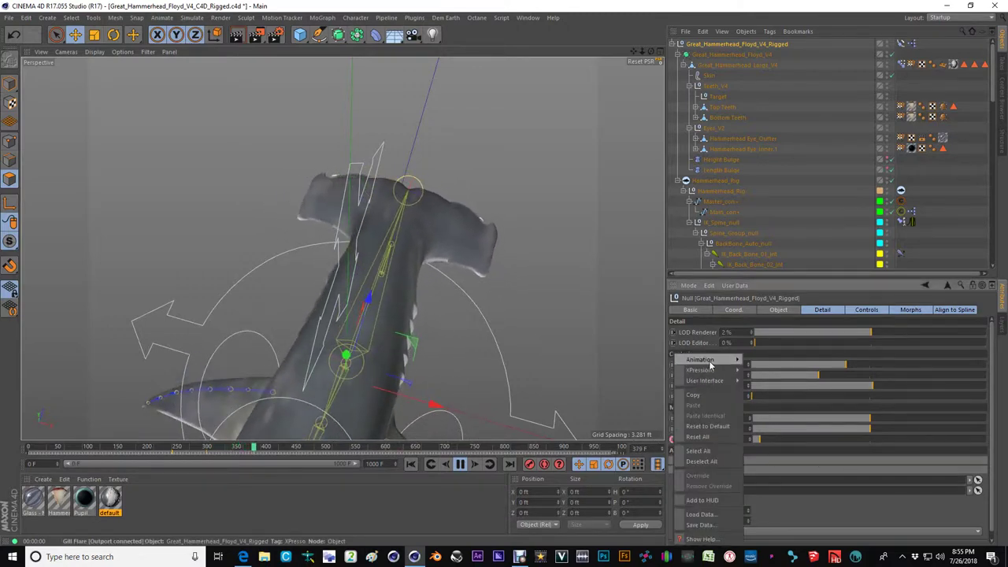
pyautogui.moveTo(710, 362)
pyautogui.click(790, 437)
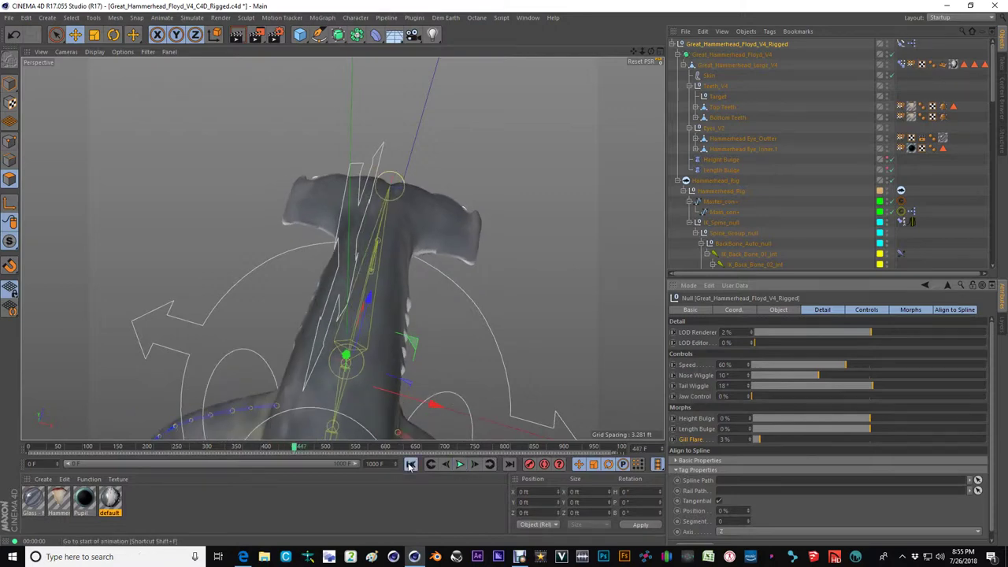
# Step: Return to the start of the animation, show Gill Flare at 100% up close, and set it to 0%
pyautogui.keyDown('alt'); pyautogui.moveTo(428, 303); pyautogui.dragTo(265, 329); pyautogui.keyUp('alt')
pyautogui.keyDown('alt'); pyautogui.moveTo(231, 291); pyautogui.dragTo(432, 337); pyautogui.keyUp('alt')
pyautogui.scroll(3, 432, 336)
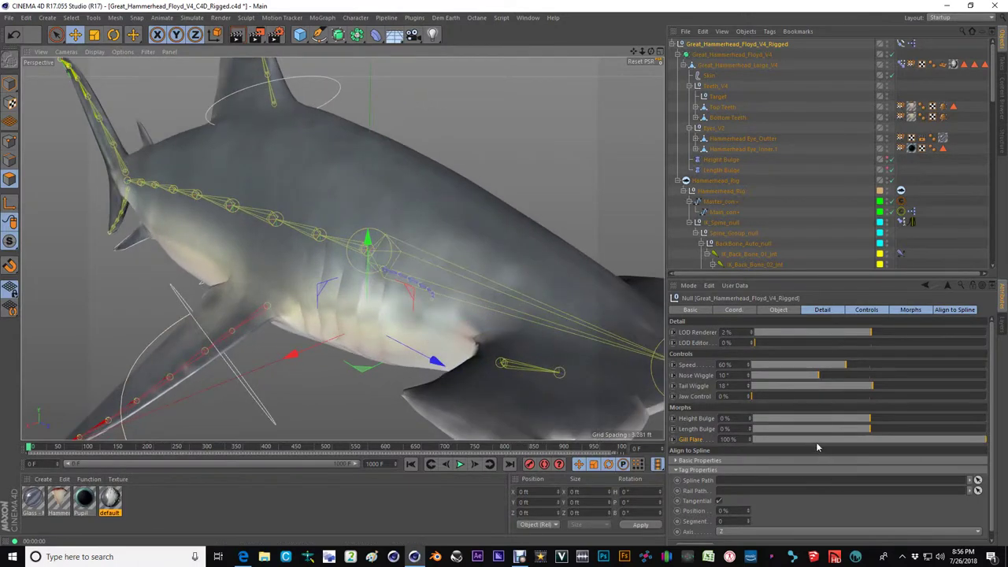
pyautogui.moveTo(815, 441); pyautogui.dragTo(552, 489)
pyautogui.click(527, 559)
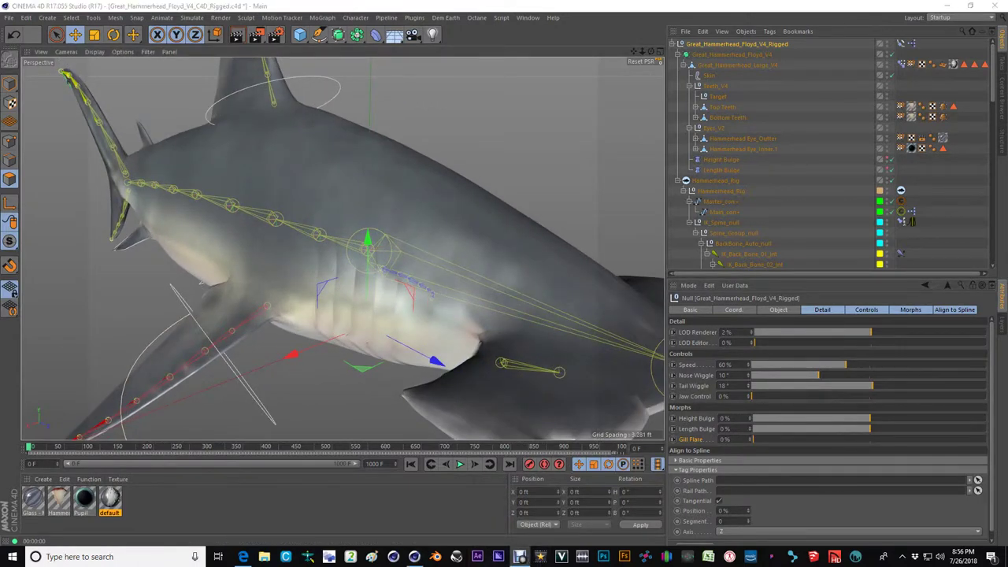
# Step: Collapse the Great_Hammerhead_Floyd_V4 and Hammerhead_Rig groups in the hierarchy and hide the rig controls in the viewport
pyautogui.scroll(-3, 388, 252)
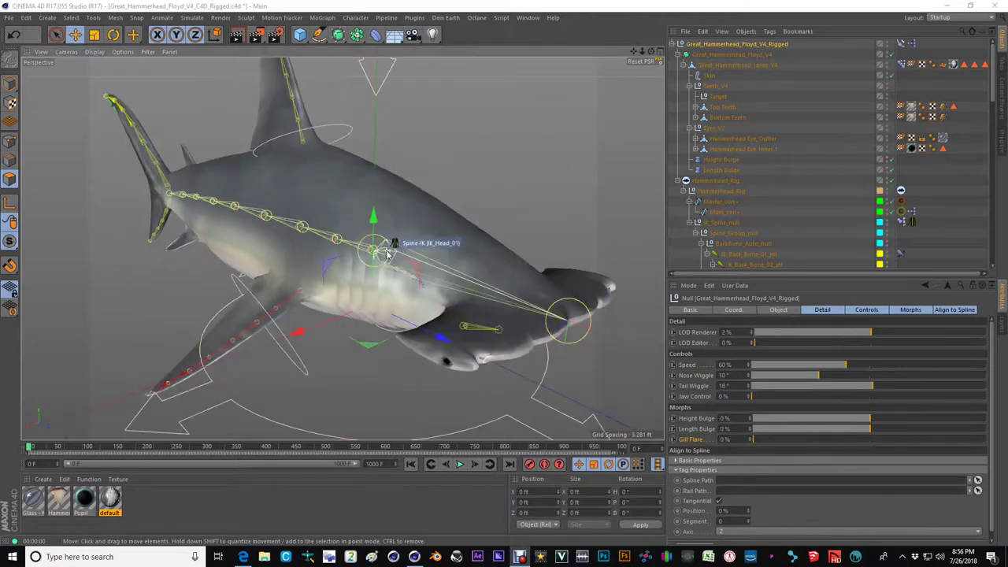
pyautogui.keyDown('alt'); pyautogui.moveTo(505, 267); pyautogui.dragTo(425, 248, button='middle'); pyautogui.keyUp('alt')
pyautogui.keyDown('alt'); pyautogui.moveTo(418, 243); pyautogui.dragTo(385, 245); pyautogui.keyUp('alt')
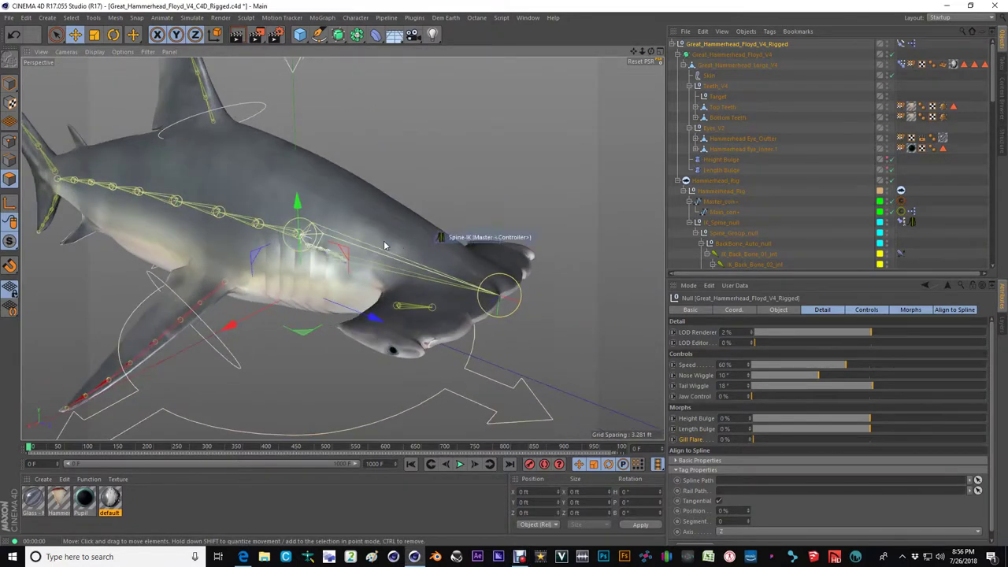
pyautogui.keyDown('alt'); pyautogui.moveTo(385, 245); pyautogui.dragTo(461, 288, button='middle'); pyautogui.keyUp('alt')
pyautogui.scroll(-5, 461, 287)
pyautogui.keyDown('alt'); pyautogui.moveTo(461, 288); pyautogui.dragTo(443, 258); pyautogui.keyUp('alt')
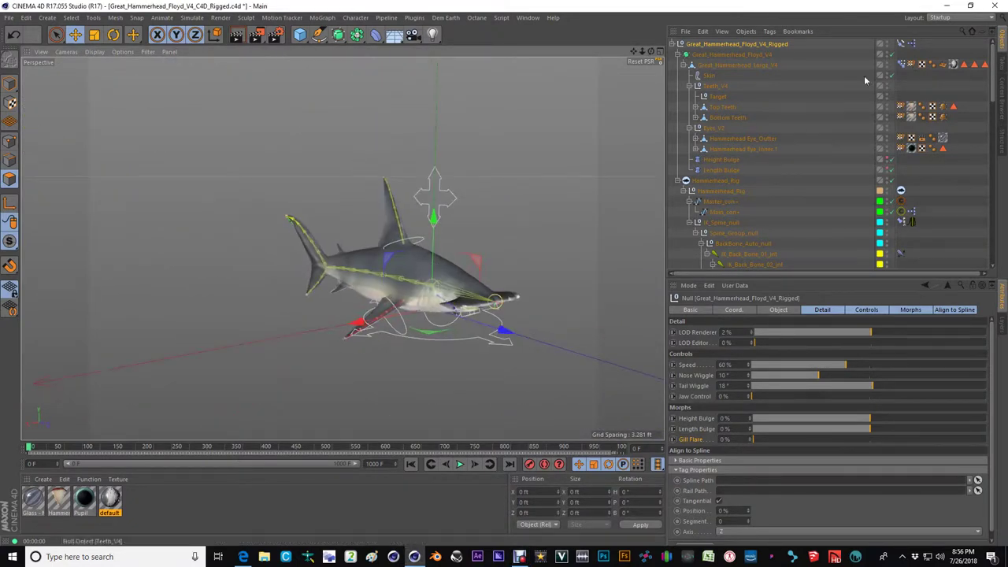
pyautogui.click(679, 55)
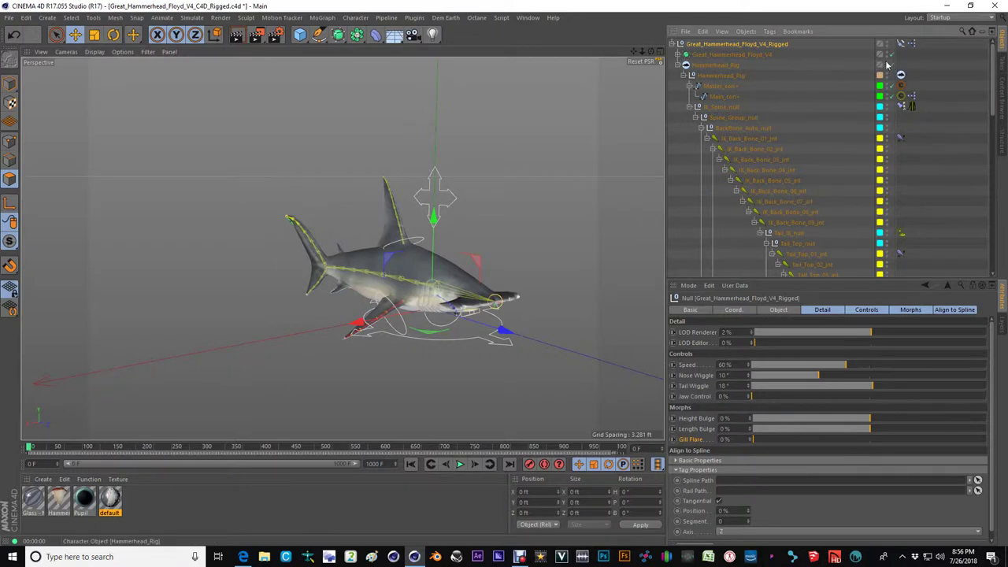
pyautogui.click(678, 64)
pyautogui.click(719, 134)
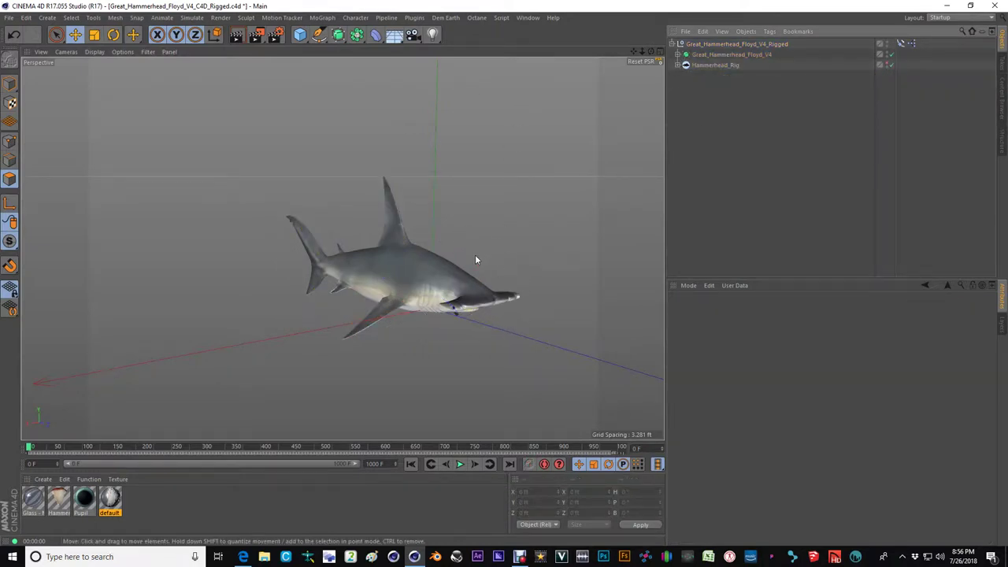
# Step: Select the Great_Hammerhead_Floyd_V4_Rigged null and frame the shark larger in the perspective view
pyautogui.keyDown('alt'); pyautogui.moveTo(474, 255); pyautogui.dragTo(425, 261); pyautogui.keyUp('alt')
pyautogui.click(712, 46)
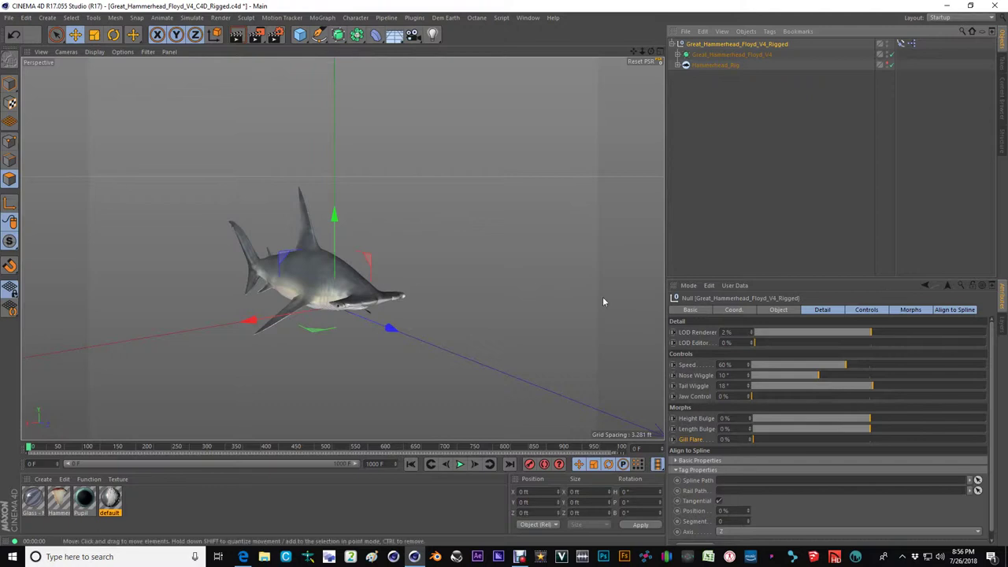
pyautogui.keyDown('alt'); pyautogui.moveTo(259, 296); pyautogui.dragTo(293, 300, button='right'); pyautogui.keyUp('alt')
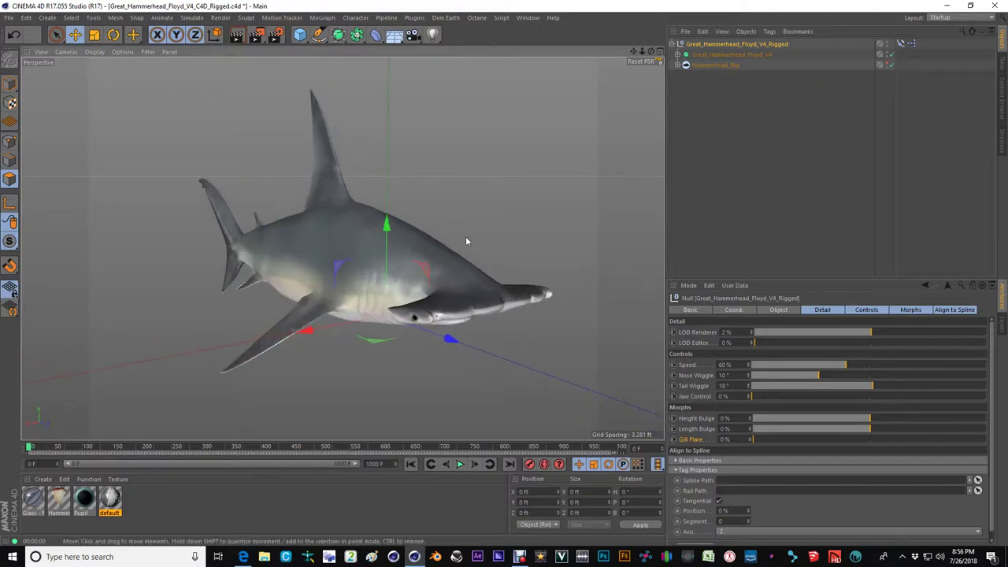
# Step: Sketch a winding freehand spline in the top view, running from ahead of the shark's head around to its tail
pyautogui.moveTo(319, 35); pyautogui.dragTo(370, 69)
pyautogui.middleClick(312, 270)
pyautogui.middleClick(452, 173)
pyautogui.scroll(-8, 410, 189)
pyautogui.keyDown('alt'); pyautogui.moveTo(403, 189); pyautogui.dragTo(357, 270, button='middle'); pyautogui.keyUp('alt')
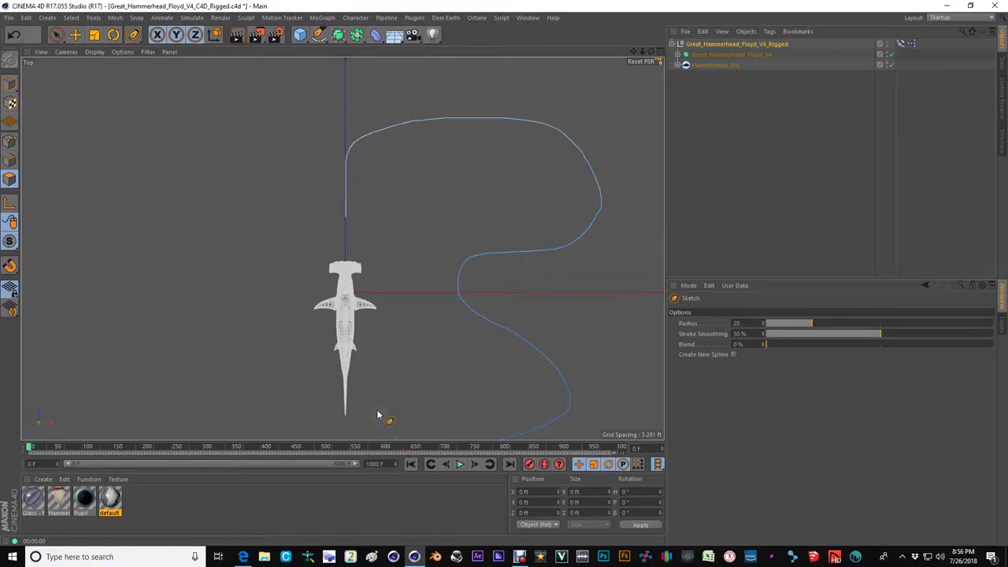
pyautogui.moveTo(377, 415); pyautogui.dragTo(356, 388)
pyautogui.keyDown('alt'); pyautogui.moveTo(434, 374); pyautogui.dragTo(383, 303, button='middle'); pyautogui.keyUp('alt')
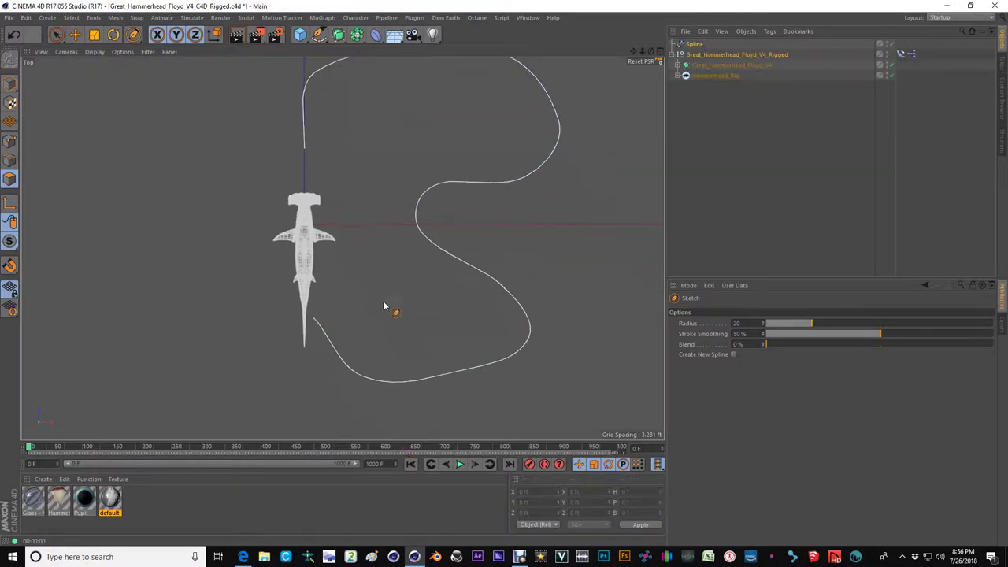
# Step: Delete the two spline points at the inner bend beside the shark to widen the curve
pyautogui.click(10, 144)
pyautogui.press('space')
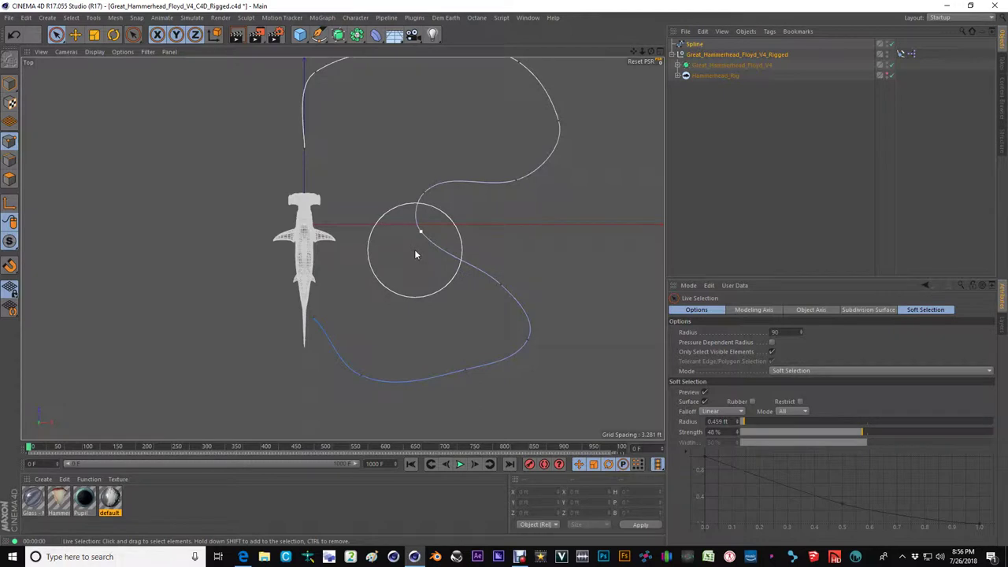
pyautogui.click(406, 162)
pyautogui.press('Delete')
pyautogui.click(416, 214)
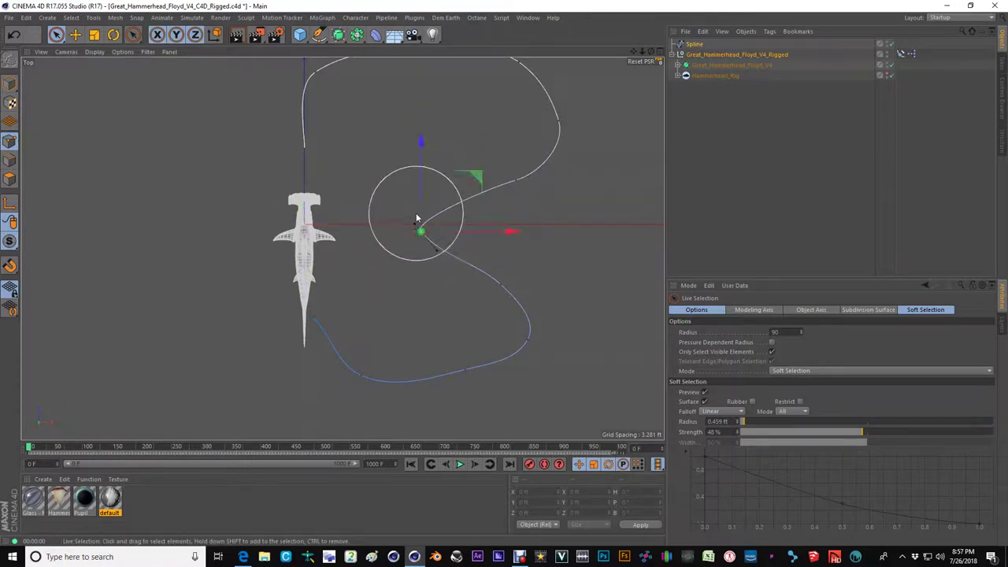
pyautogui.press('Delete')
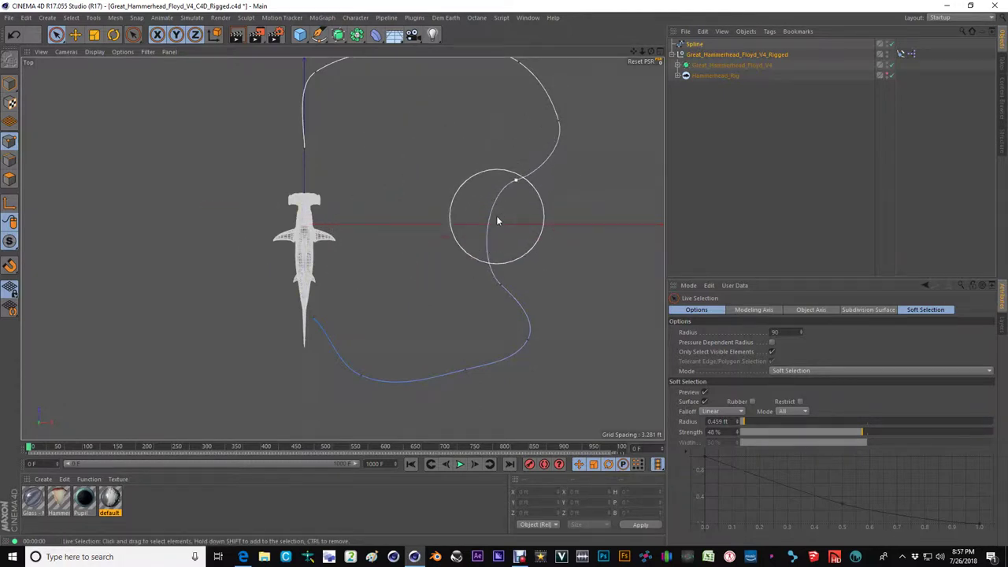
# Step: Raise several spaced points of the spline above the shark for height variation, and smooth the spline's tangents
pyautogui.keyDown('alt'); pyautogui.moveTo(496, 219); pyautogui.dragTo(499, 267, button='middle'); pyautogui.keyUp('alt')
pyautogui.scroll(2, 498, 268)
pyautogui.click(417, 109)
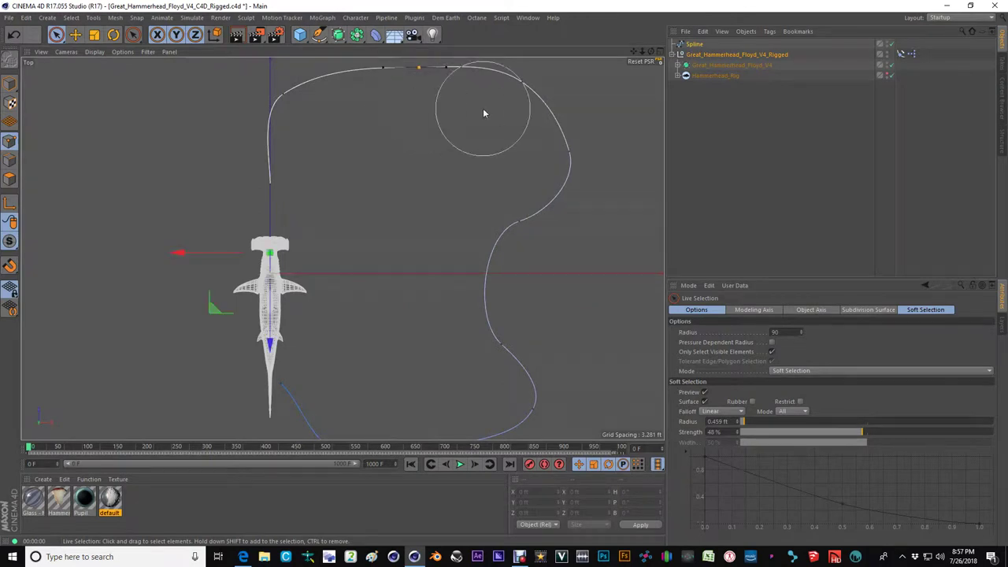
pyautogui.keyDown('shift'); pyautogui.click(520, 220); pyautogui.keyUp('shift')
pyautogui.keyDown('alt'); pyautogui.moveTo(498, 385); pyautogui.dragTo(512, 289, button='middle'); pyautogui.keyUp('alt')
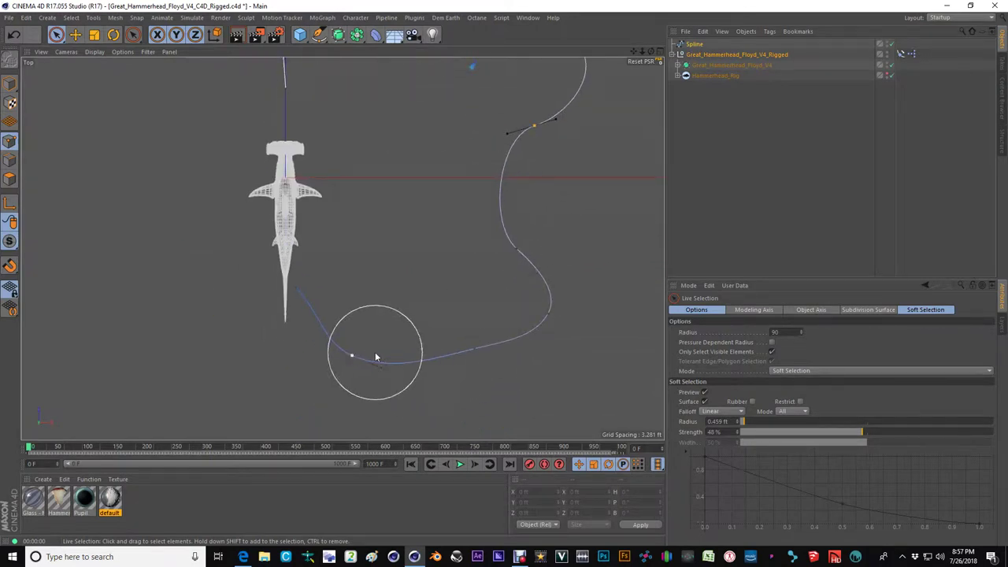
pyautogui.middleClick(406, 261)
pyautogui.middleClick(265, 153)
pyautogui.keyDown('alt'); pyautogui.moveTo(265, 153); pyautogui.dragTo(137, 200); pyautogui.keyUp('alt')
pyautogui.moveTo(200, 103); pyautogui.dragTo(200, 43)
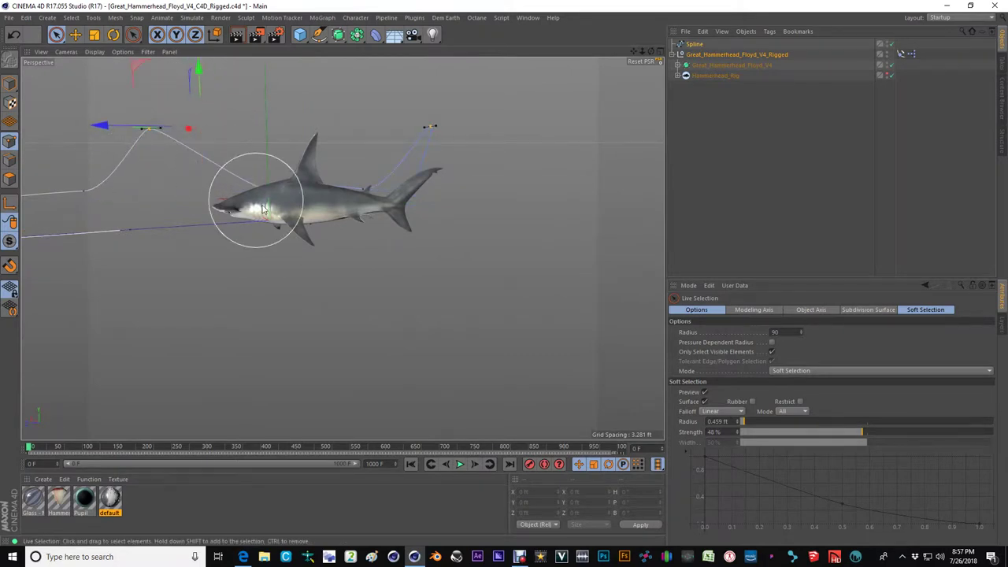
pyautogui.rightClick(262, 230)
pyautogui.click(308, 273)
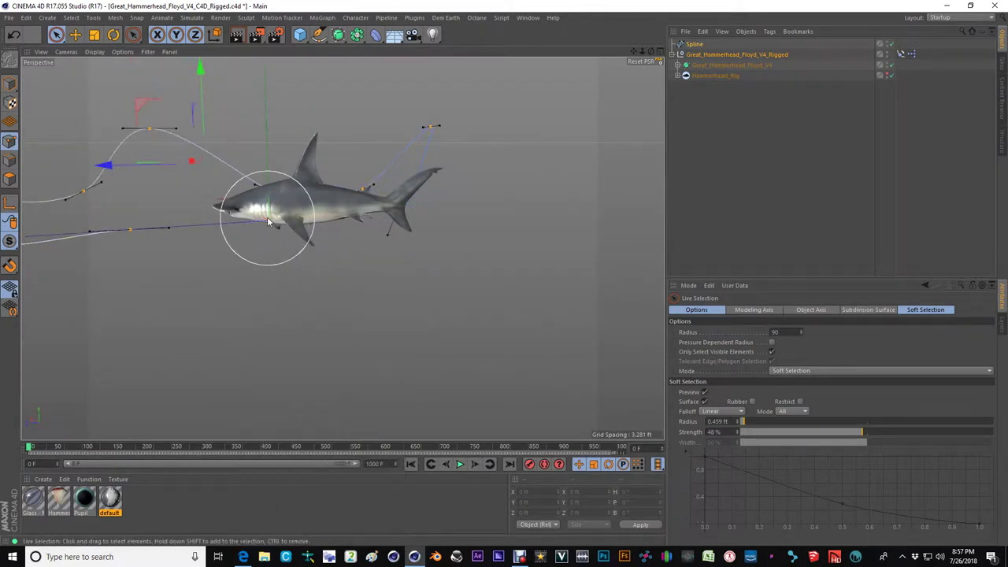
# Step: Assign the drawn Spline as the Spline Path of the rigged shark null's Align to Spline properties
pyautogui.moveTo(309, 273)
pyautogui.keyDown('alt'); pyautogui.mouseDown()
pyautogui.moveTo(391, 273)
pyautogui.moveTo(153, 315)
pyautogui.moveTo(377, 306)
pyautogui.moveTo(341, 288)
pyautogui.moveTo(542, 253)
pyautogui.mouseUp(); pyautogui.keyUp('alt')
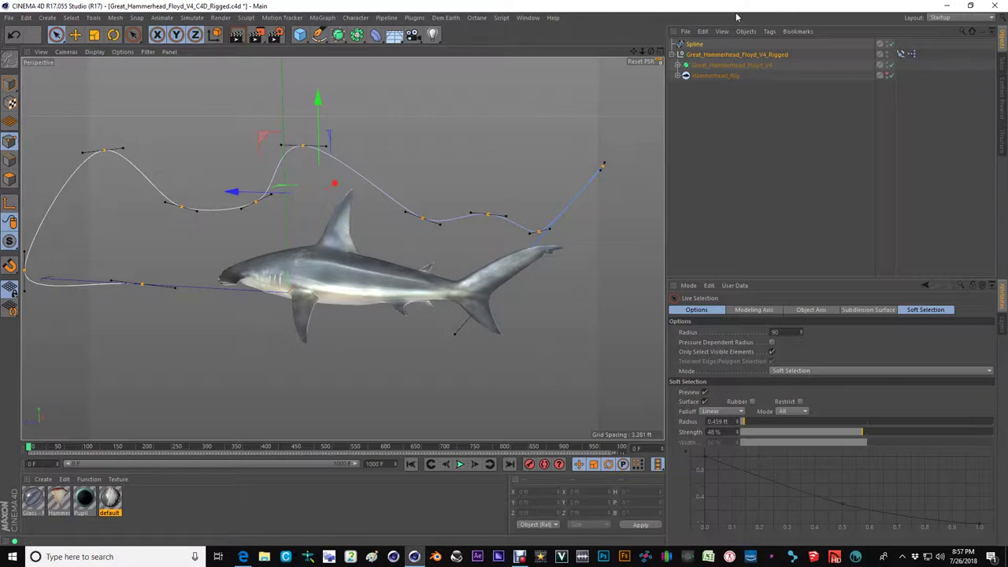
pyautogui.click(736, 54)
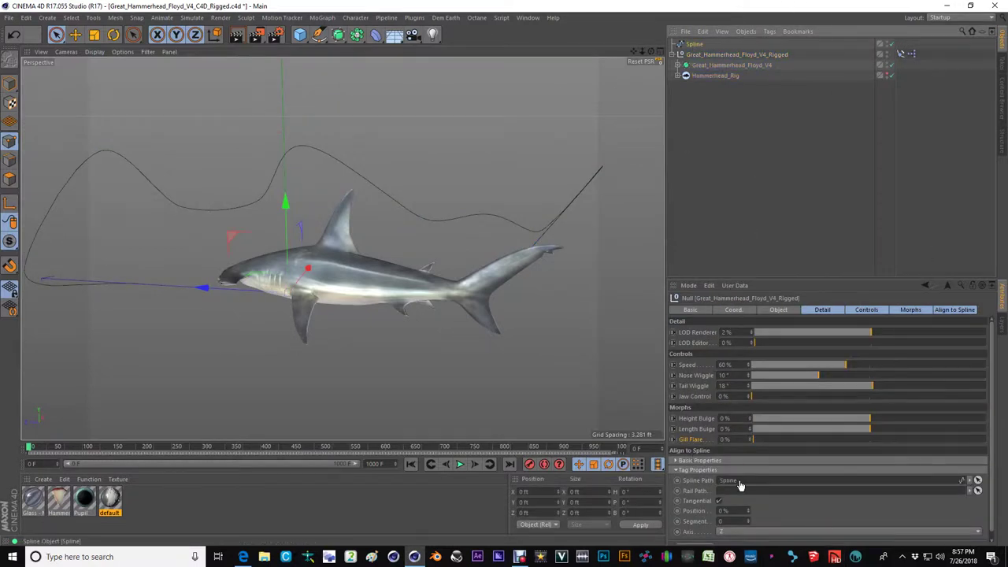
pyautogui.moveTo(740, 485); pyautogui.dragTo(739, 484)
# Step: View the shark and its path from several angles, play the timeline briefly, and return to the first frame
pyautogui.keyDown('alt'); pyautogui.moveTo(236, 294); pyautogui.dragTo(430, 308, button='middle'); pyautogui.keyUp('alt')
pyautogui.scroll(2, 426, 308)
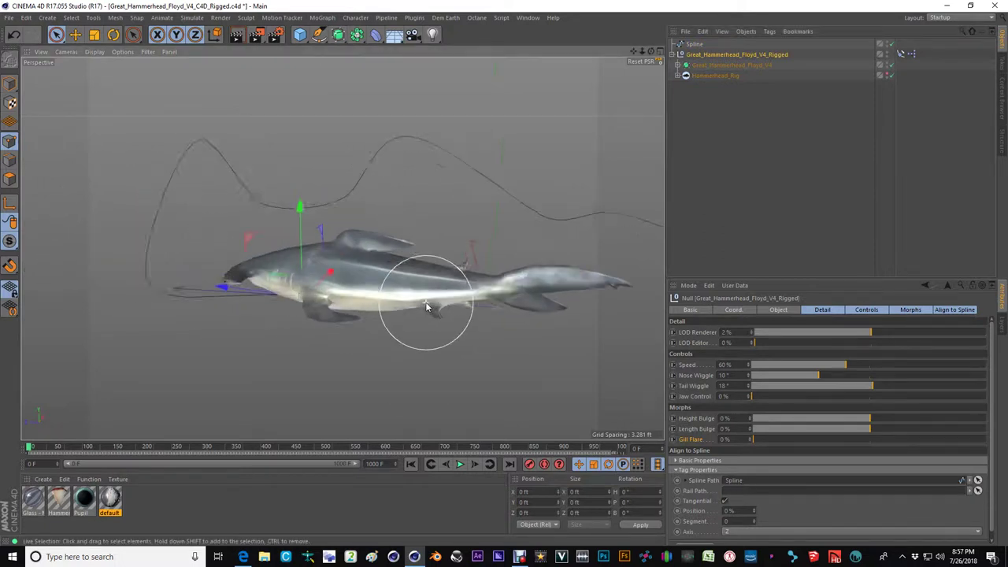
pyautogui.keyDown('alt'); pyautogui.moveTo(425, 307); pyautogui.dragTo(345, 296); pyautogui.keyUp('alt')
pyautogui.keyDown('alt'); pyautogui.moveTo(594, 255); pyautogui.dragTo(427, 268); pyautogui.keyUp('alt')
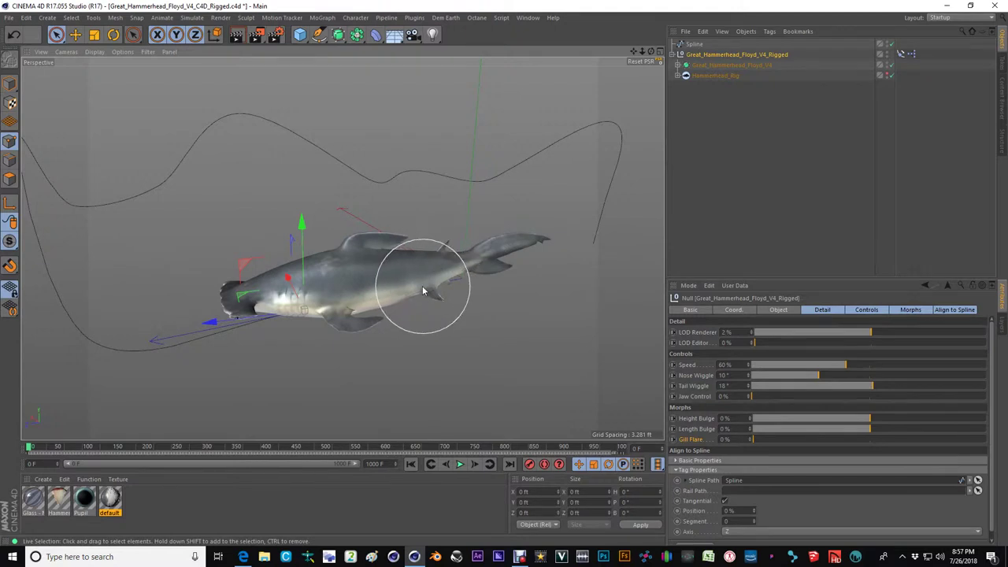
pyautogui.keyDown('alt'); pyautogui.moveTo(431, 291); pyautogui.dragTo(255, 271); pyautogui.keyUp('alt')
pyautogui.keyDown('alt'); pyautogui.moveTo(389, 252); pyautogui.dragTo(398, 253); pyautogui.keyUp('alt')
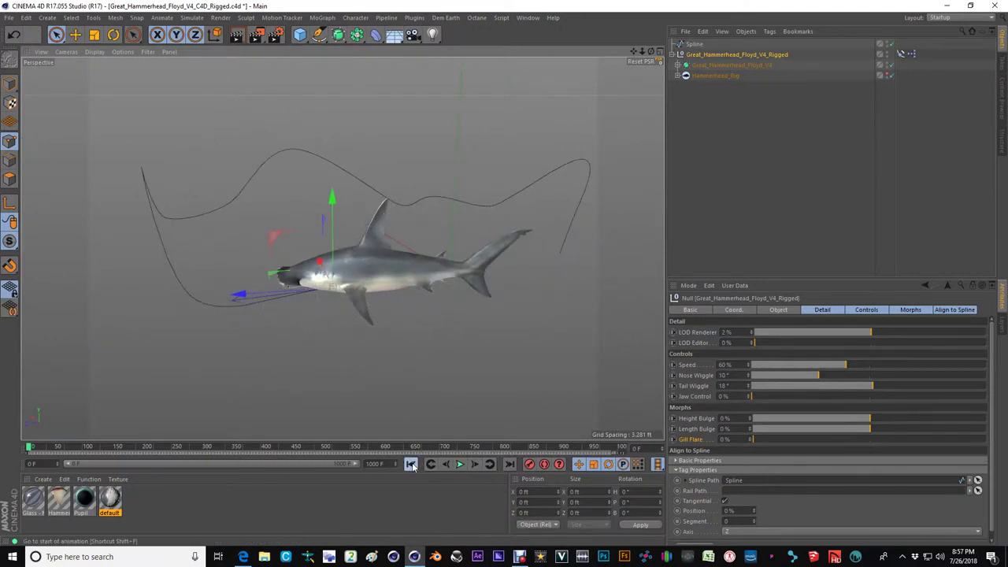
pyautogui.click(462, 465)
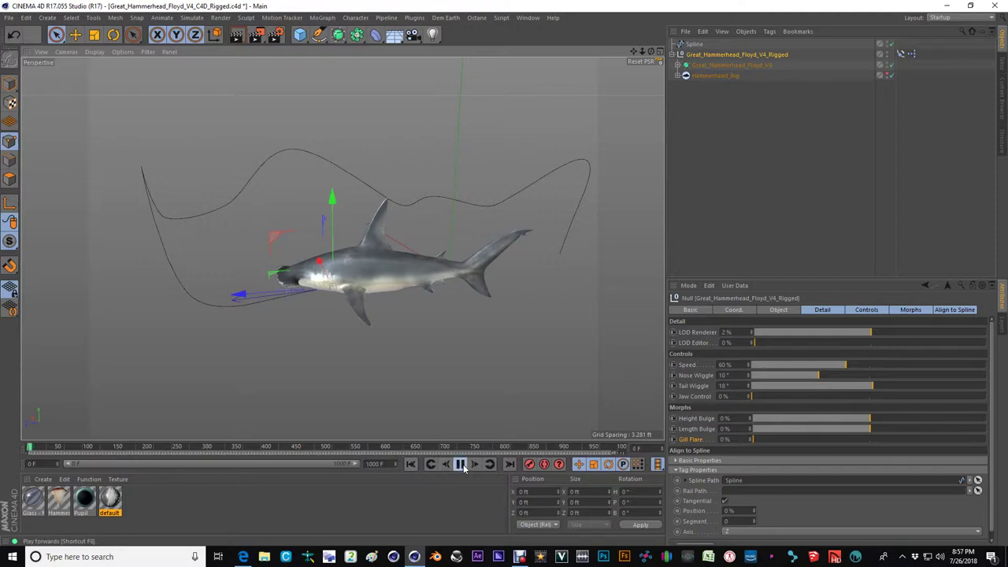
pyautogui.click(461, 465)
pyautogui.click(426, 469)
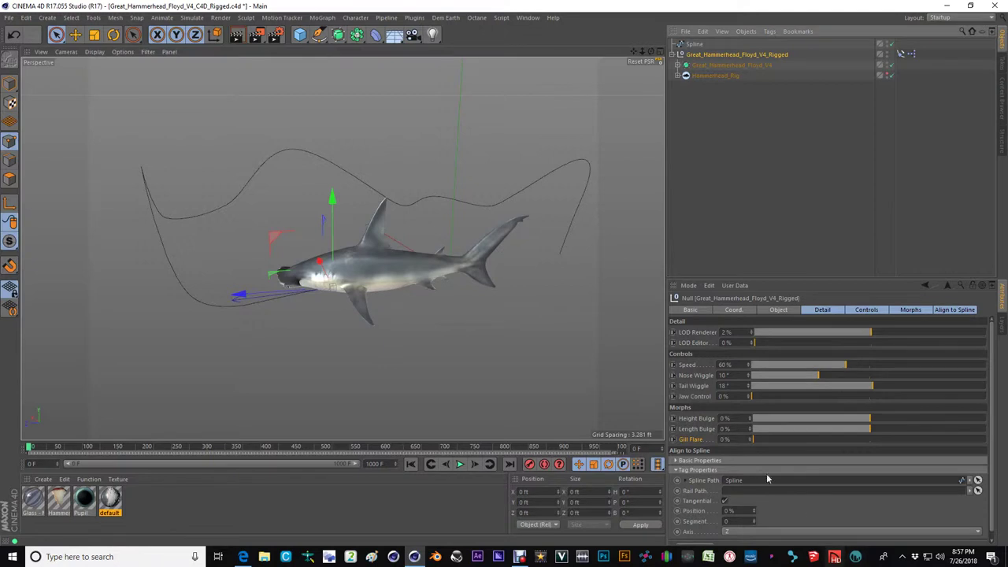
# Step: Keyframe the shark's Align to Spline Position at 0% on frame 0 and 100% on frame 1000
pyautogui.click(677, 510)
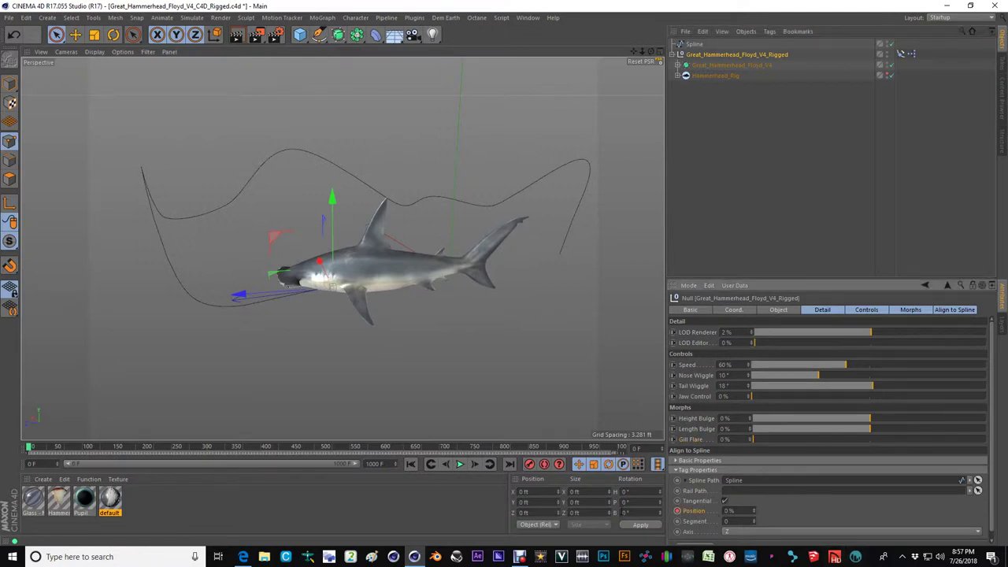
pyautogui.moveTo(31, 450); pyautogui.dragTo(785, 411)
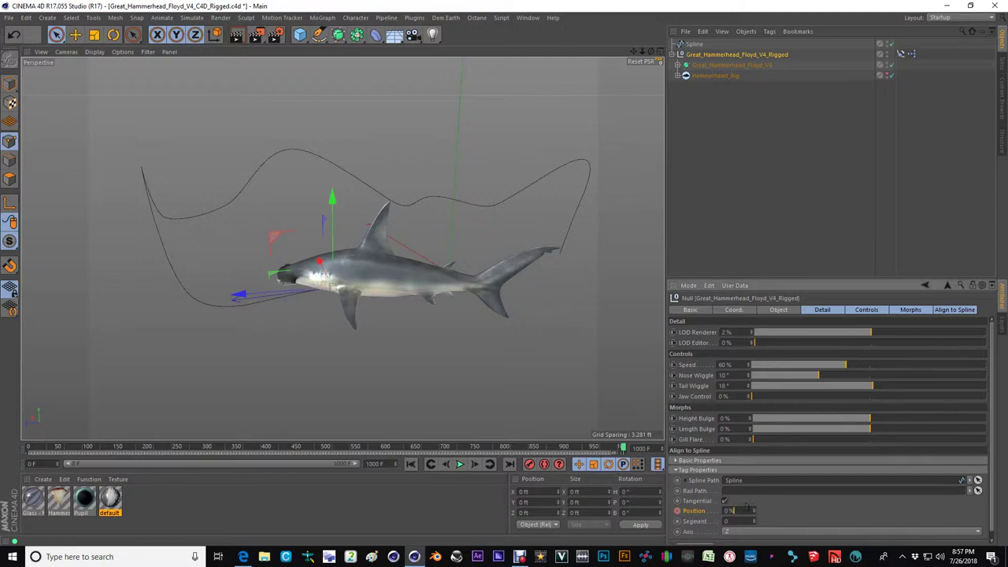
pyautogui.moveTo(753, 510); pyautogui.dragTo(754, 321)
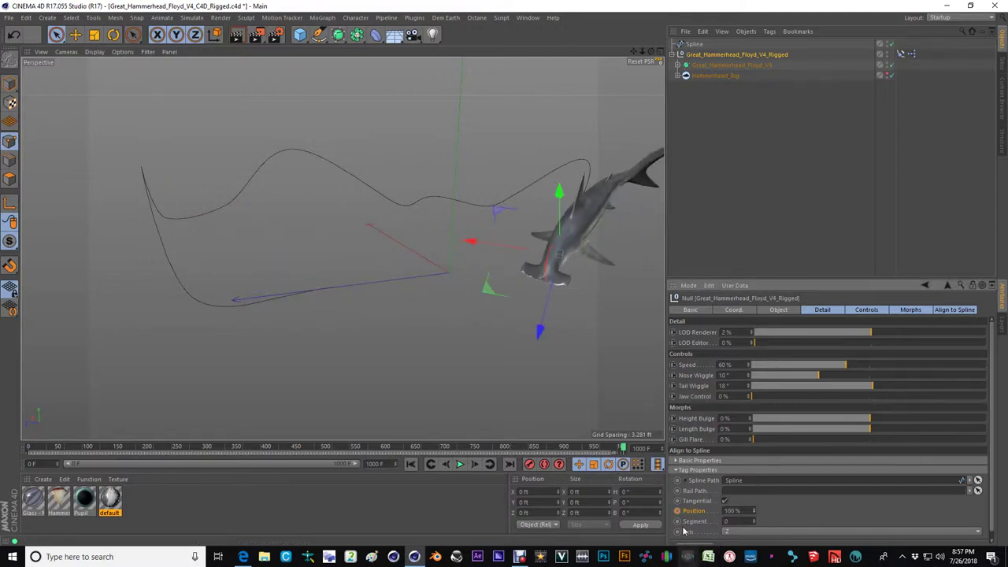
pyautogui.click(411, 464)
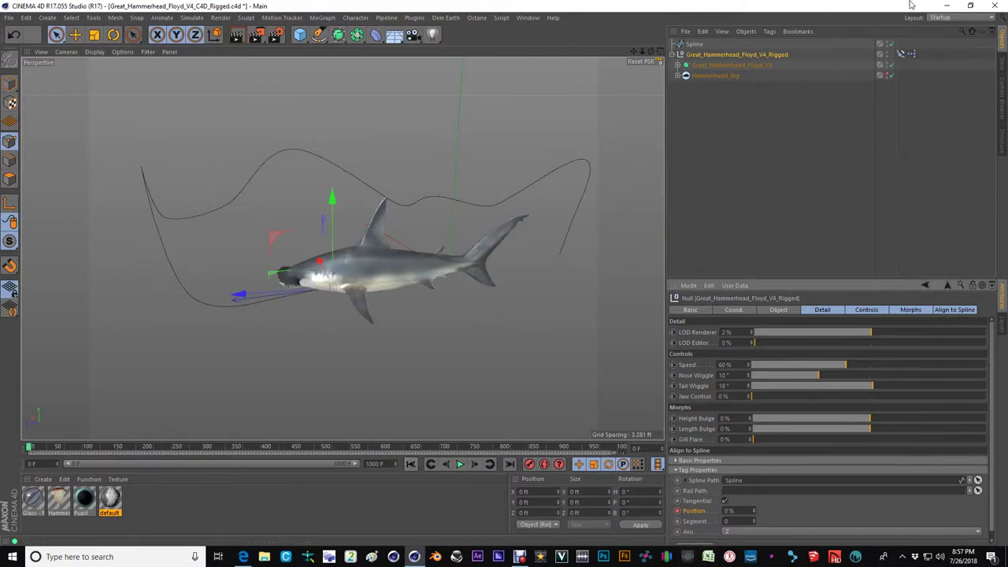
# Step: In the Animation layout, make the Align to Spline position keys linear, and return to the Standard layout
pyautogui.click(942, 23)
pyautogui.click(952, 33)
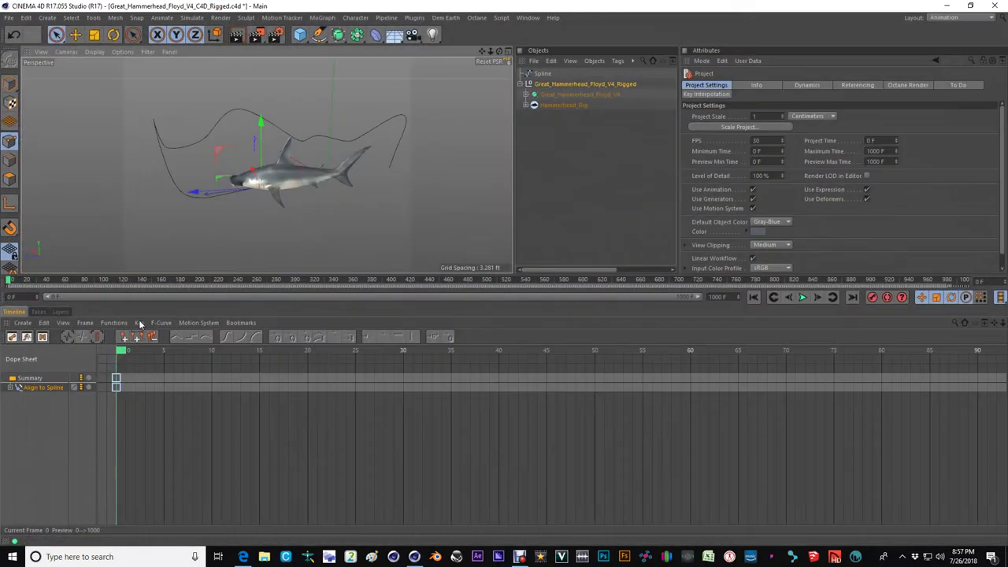
pyautogui.click(33, 388)
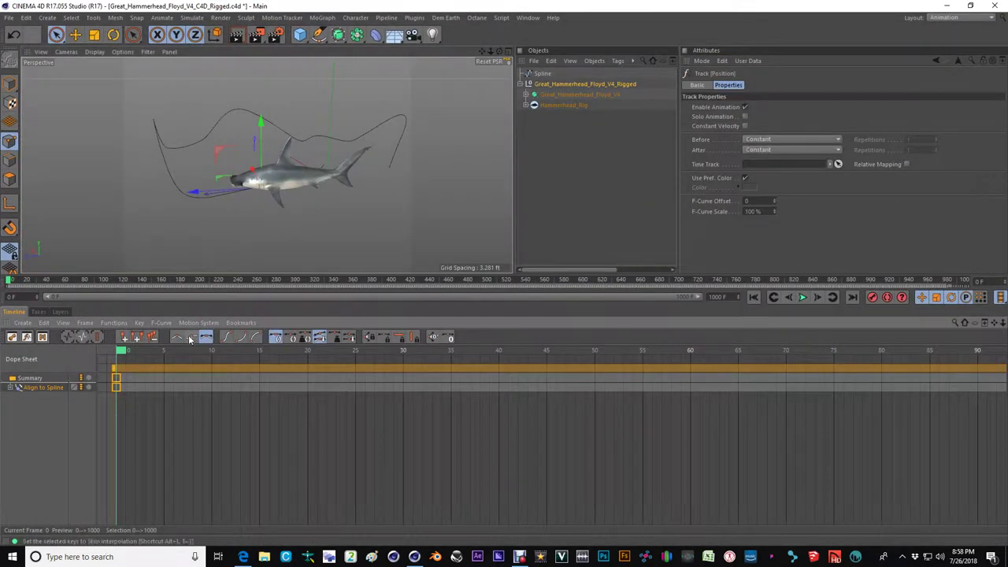
pyautogui.click(963, 19)
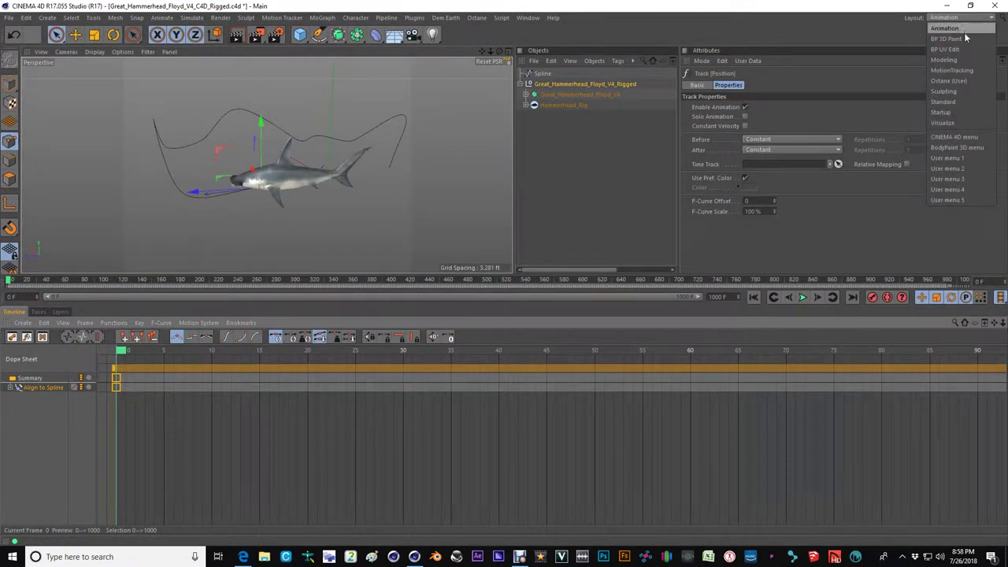
pyautogui.click(943, 102)
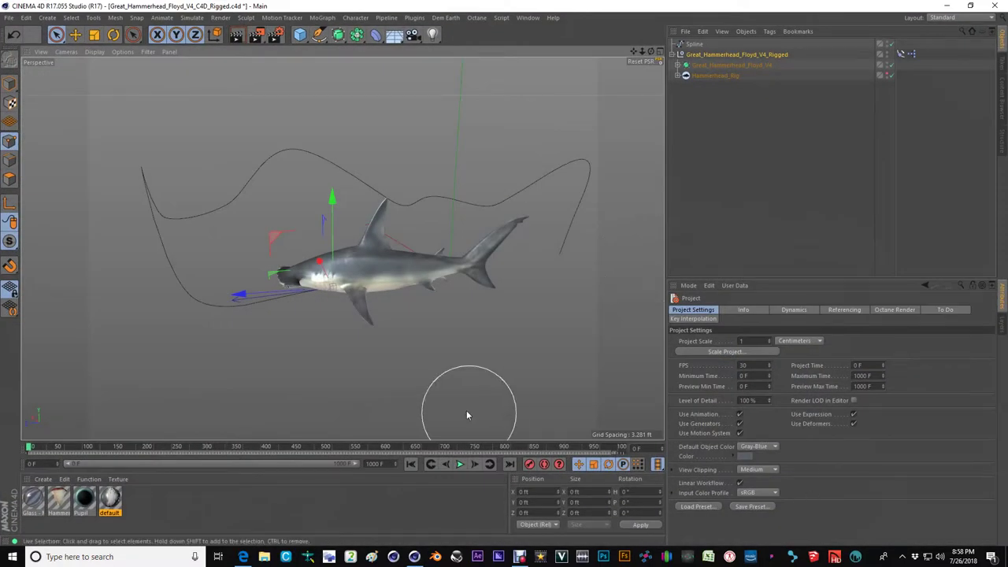
# Step: Play the swim animation and watch the shark follow the spline from several angles, including its Align to Spline position values
pyautogui.click(461, 464)
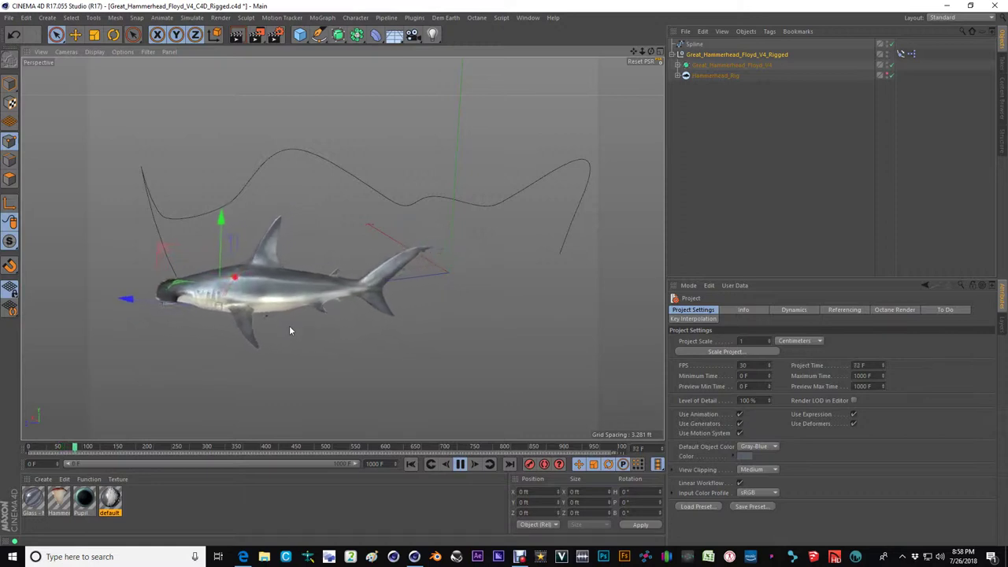
pyautogui.click(900, 53)
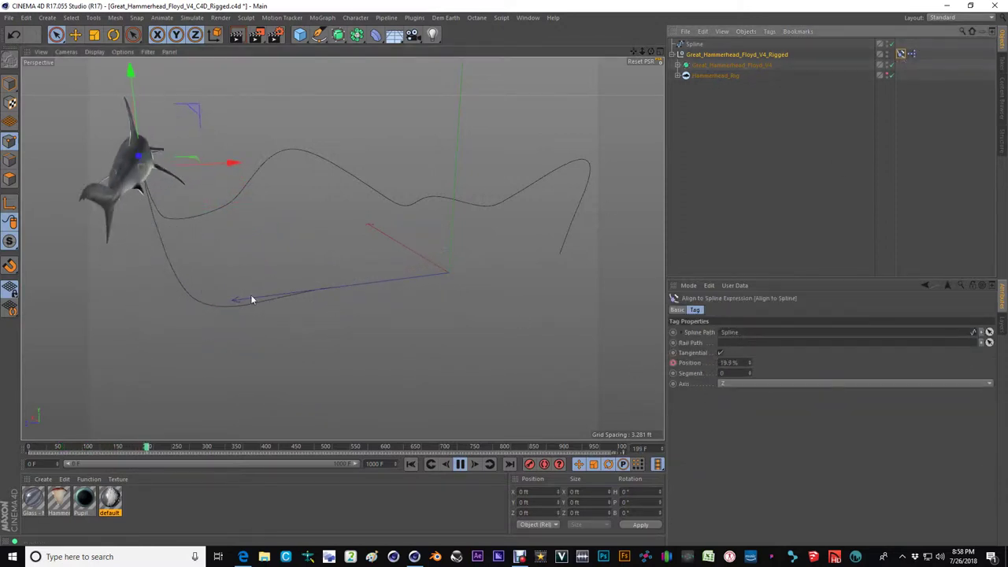
pyautogui.moveTo(247, 276)
pyautogui.keyDown('alt'); pyautogui.mouseDown()
pyautogui.moveTo(241, 249)
pyautogui.moveTo(167, 243)
pyautogui.moveTo(363, 254)
pyautogui.moveTo(504, 238)
pyautogui.moveTo(291, 270)
pyautogui.moveTo(321, 276)
pyautogui.mouseUp(); pyautogui.keyUp('alt')
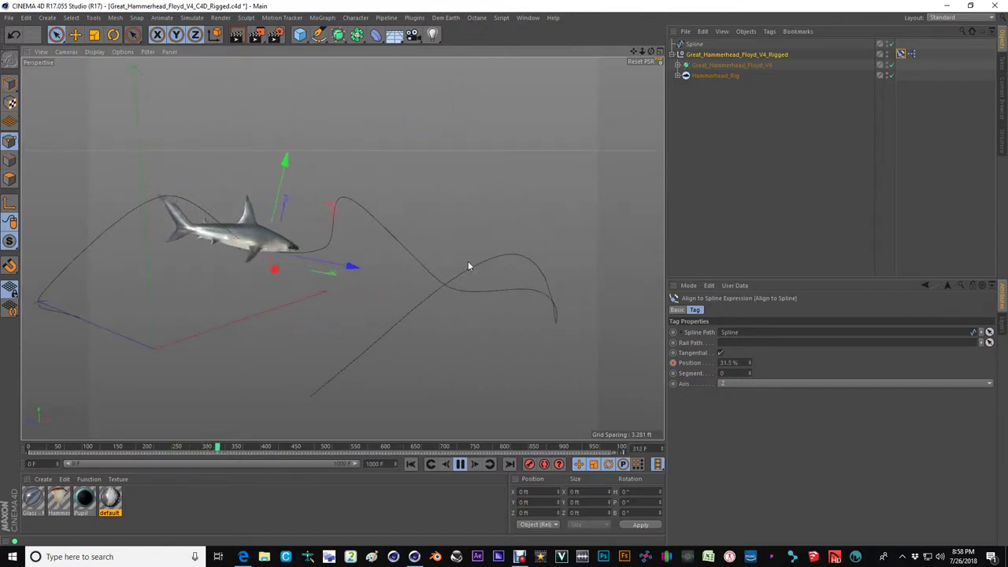
pyautogui.keyDown('alt'); pyautogui.moveTo(295, 308); pyautogui.dragTo(383, 295); pyautogui.keyUp('alt')
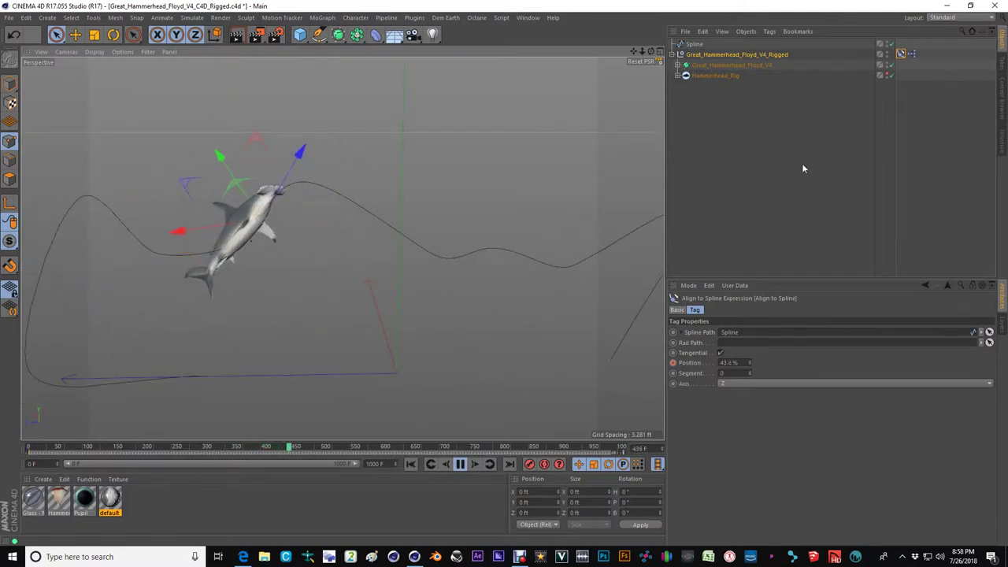
pyautogui.keyDown('alt'); pyautogui.moveTo(377, 318); pyautogui.dragTo(344, 279); pyautogui.keyUp('alt')
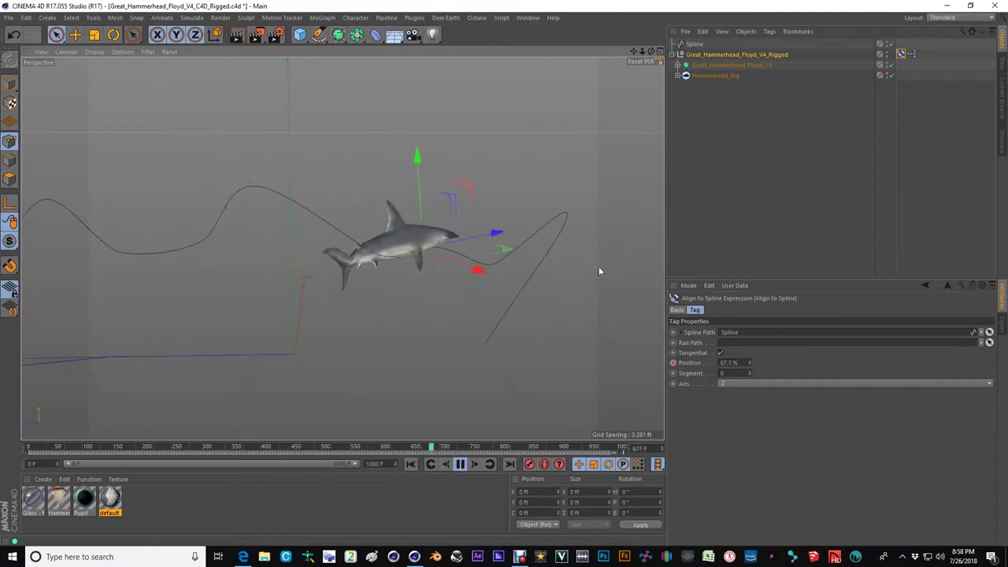
pyautogui.click(771, 54)
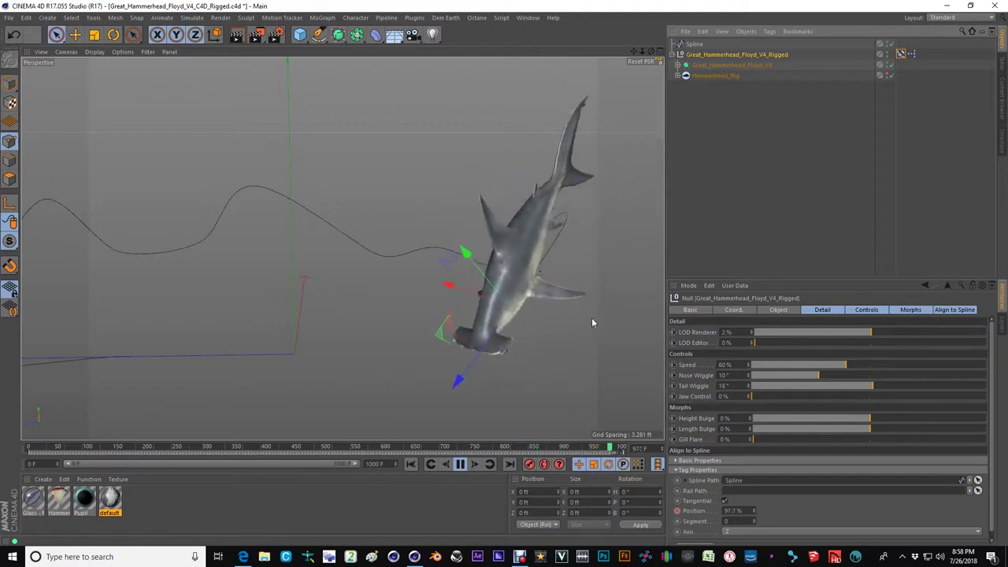
pyautogui.click(460, 464)
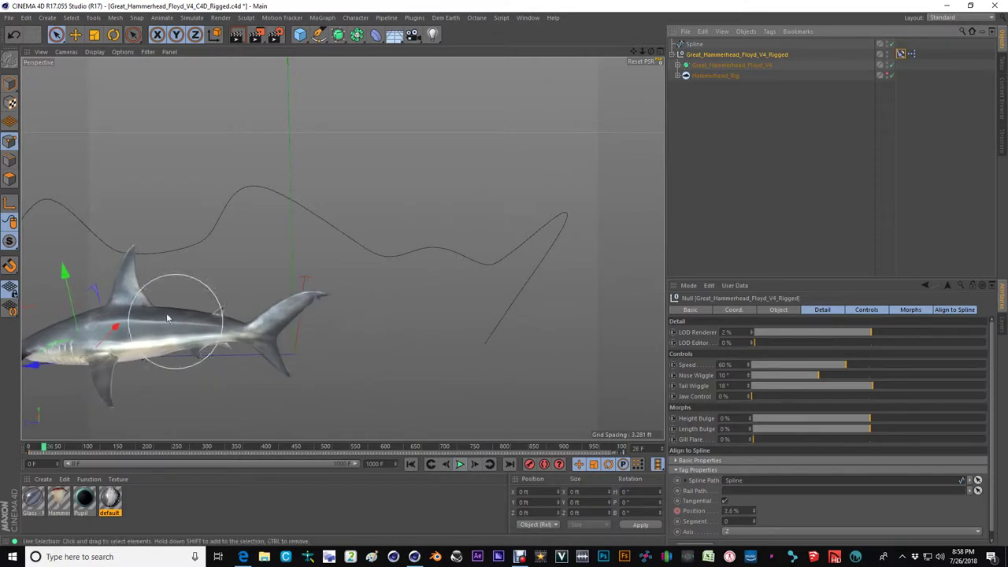
# Step: Render a close view of the shark's head and underside, and look over the render output settings
pyautogui.keyDown('alt'); pyautogui.moveTo(181, 304); pyautogui.dragTo(386, 240); pyautogui.keyUp('alt')
pyautogui.scroll(5, 253, 328)
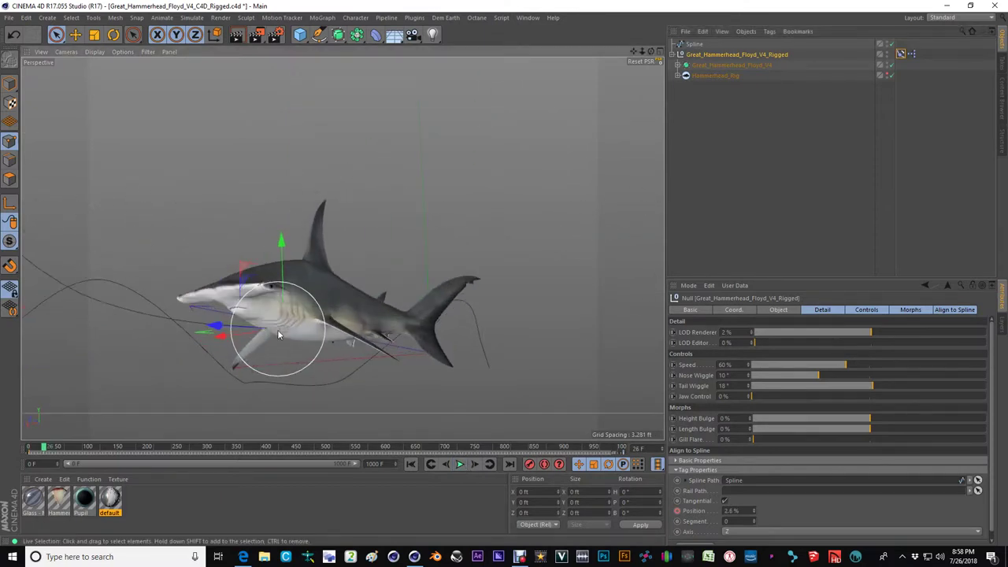
pyautogui.keyDown('alt'); pyautogui.moveTo(292, 333); pyautogui.dragTo(338, 326); pyautogui.keyUp('alt')
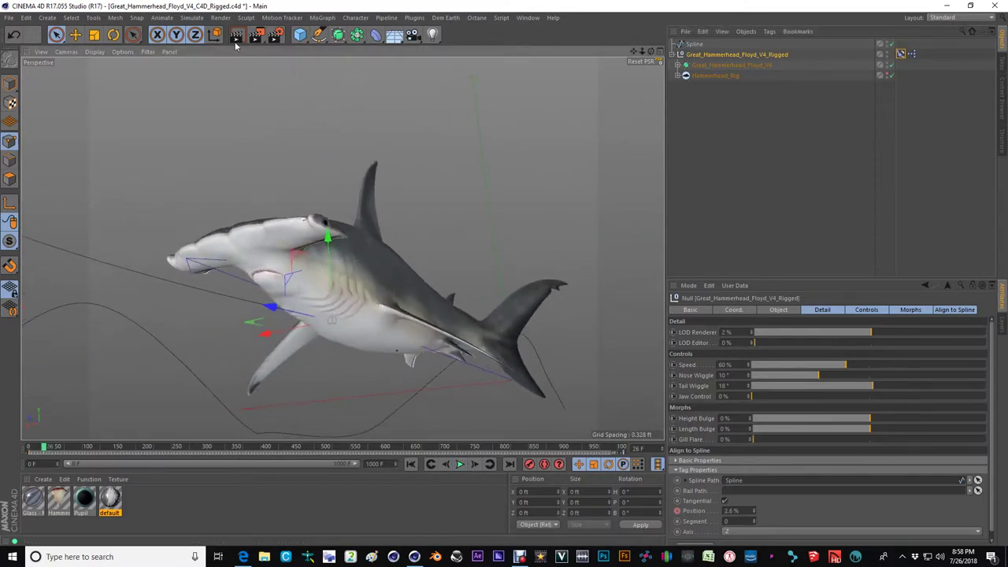
pyautogui.hotkey('ctrl', 'r')
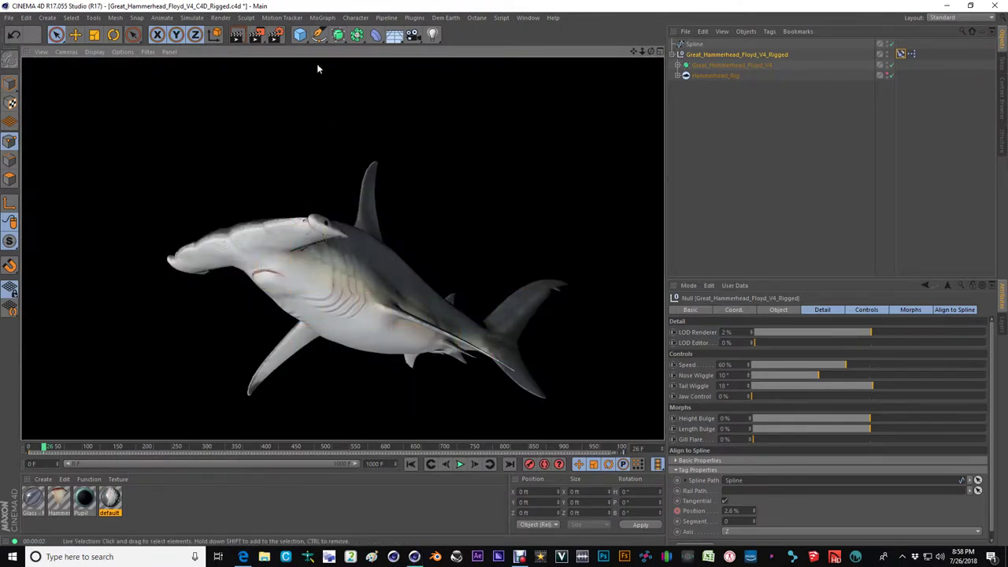
pyautogui.click(277, 35)
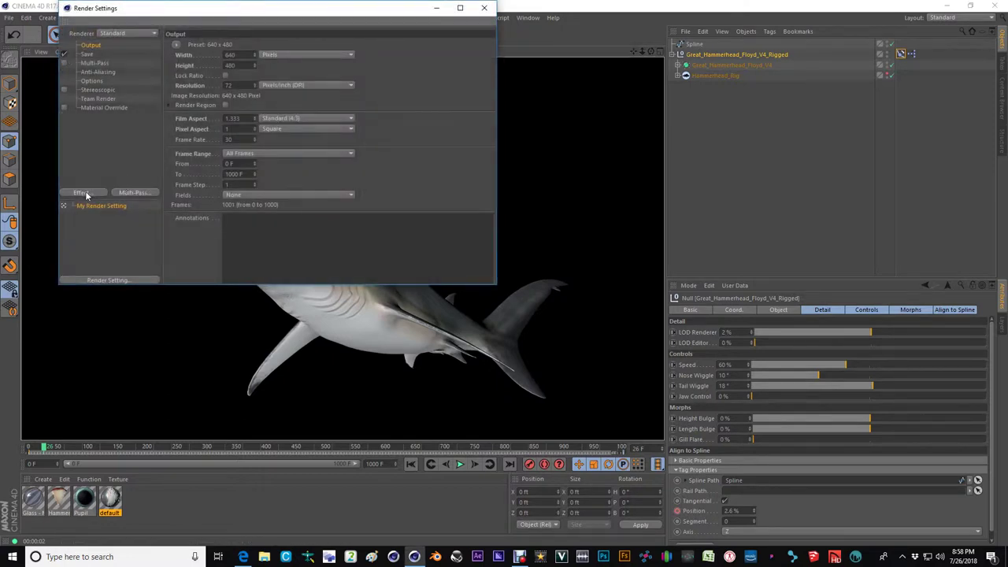
pyautogui.click(484, 8)
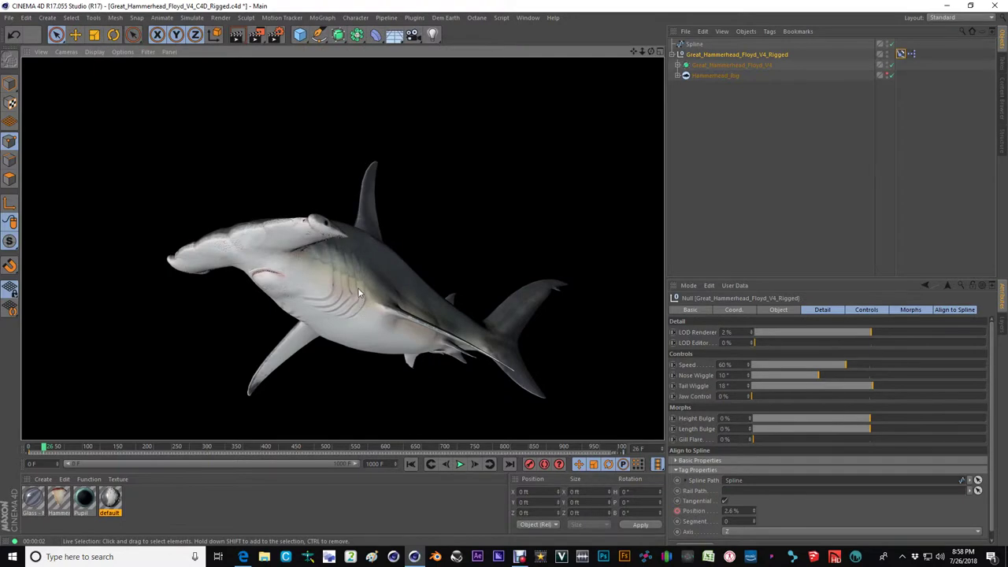
# Step: Set the default shark material's Texture Preview Size to No Scaling
pyautogui.moveTo(358, 297)
pyautogui.keyDown('alt'); pyautogui.mouseDown()
pyautogui.moveTo(391, 321)
pyautogui.moveTo(180, 213)
pyautogui.moveTo(403, 302)
pyautogui.mouseUp(); pyautogui.keyUp('alt')
pyautogui.keyDown('alt'); pyautogui.moveTo(293, 228); pyautogui.dragTo(387, 278); pyautogui.keyUp('alt')
pyautogui.doubleClick(115, 503)
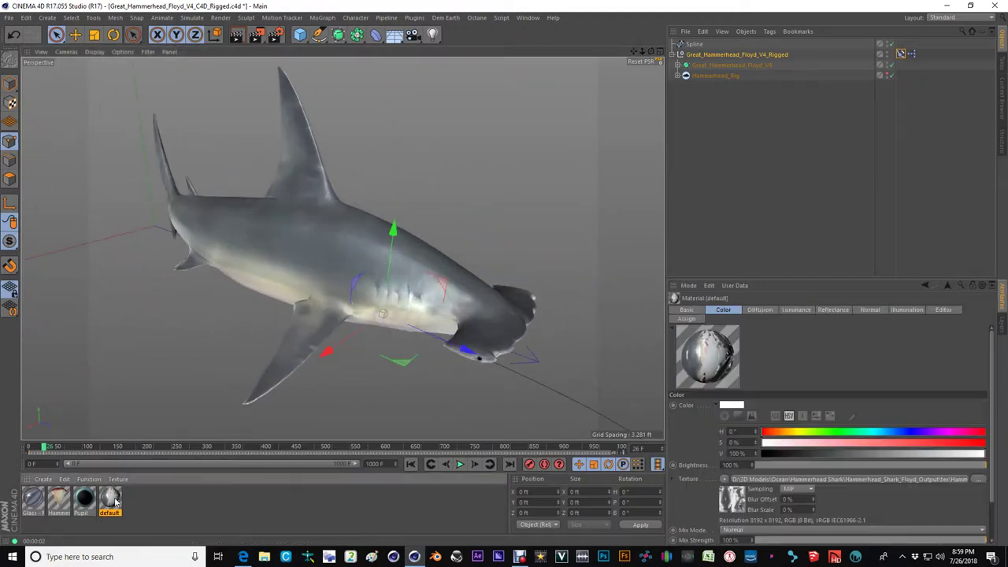
pyautogui.click(494, 86)
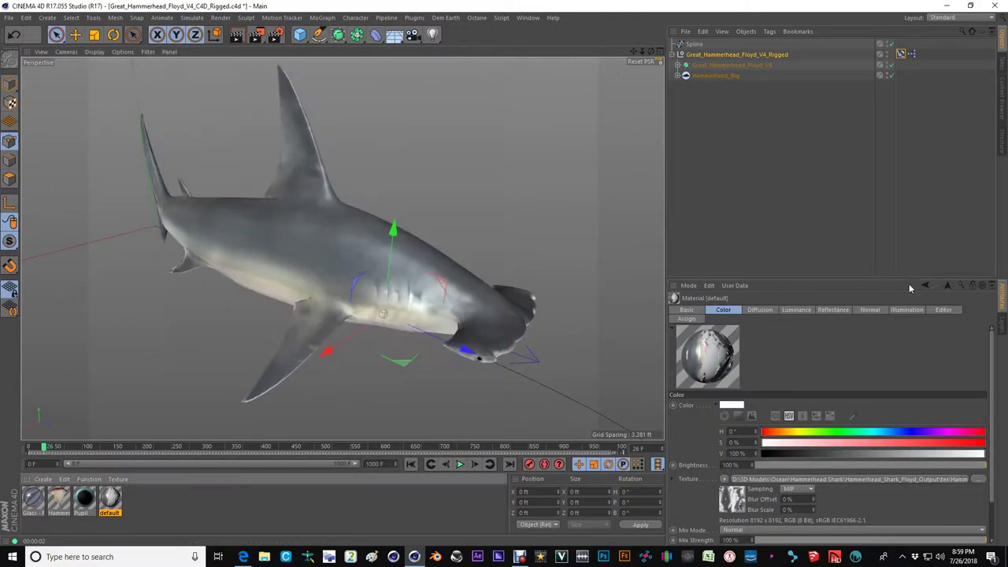
pyautogui.click(943, 310)
pyautogui.click(768, 416)
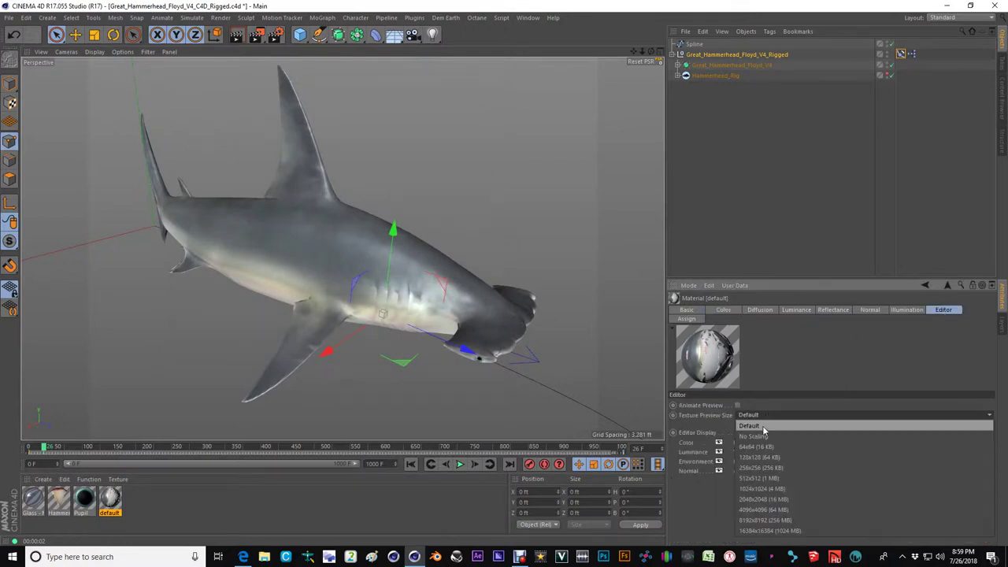
pyautogui.click(764, 437)
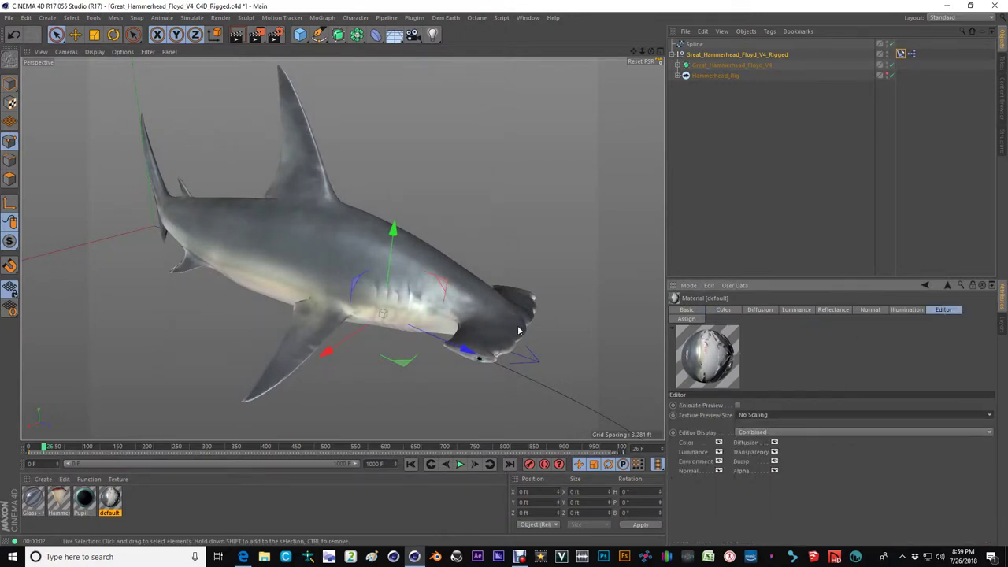
# Step: Examine the full-resolution skin texture up close on the shark's gills, flank, pectoral fin and head
pyautogui.scroll(5, 502, 330)
pyautogui.moveTo(493, 325)
pyautogui.keyDown('alt'); pyautogui.mouseDown()
pyautogui.moveTo(470, 309)
pyautogui.moveTo(456, 334)
pyautogui.mouseUp(); pyautogui.keyUp('alt')
pyautogui.keyDown('alt'); pyautogui.moveTo(407, 297); pyautogui.dragTo(478, 313); pyautogui.keyUp('alt')
pyautogui.keyDown('alt'); pyautogui.moveTo(295, 316); pyautogui.dragTo(465, 301, button='middle'); pyautogui.keyUp('alt')
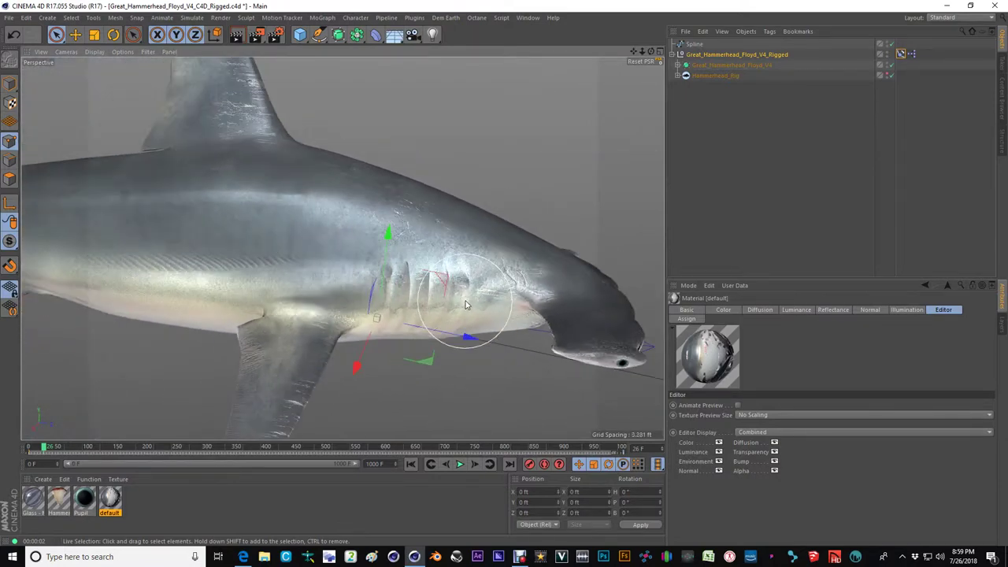
pyautogui.keyDown('alt'); pyautogui.moveTo(295, 341); pyautogui.dragTo(93, 175); pyautogui.keyUp('alt')
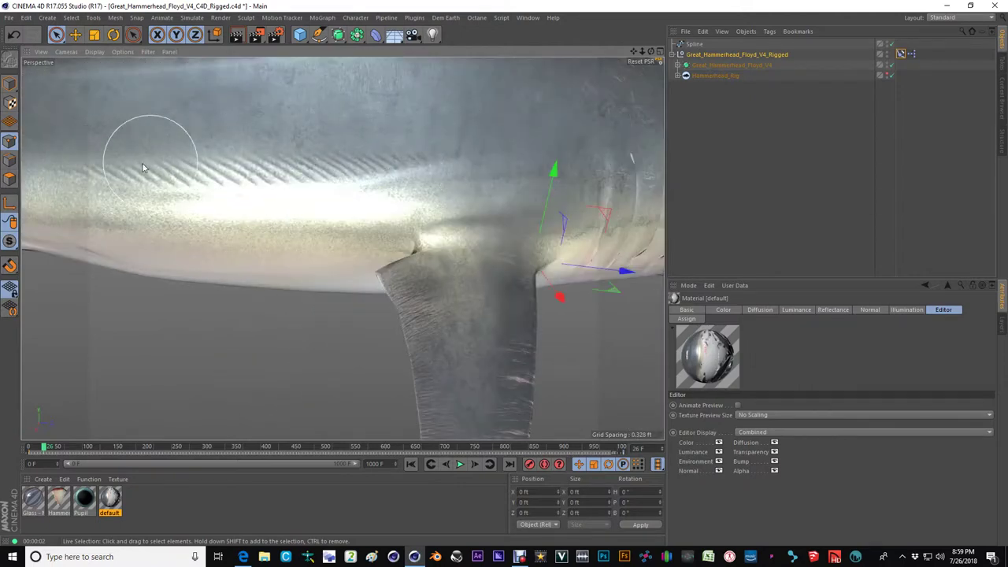
pyautogui.scroll(-8, 340, 215)
pyautogui.keyDown('alt'); pyautogui.moveTo(361, 212); pyautogui.dragTo(326, 272); pyautogui.keyUp('alt')
pyautogui.scroll(8, 333, 315)
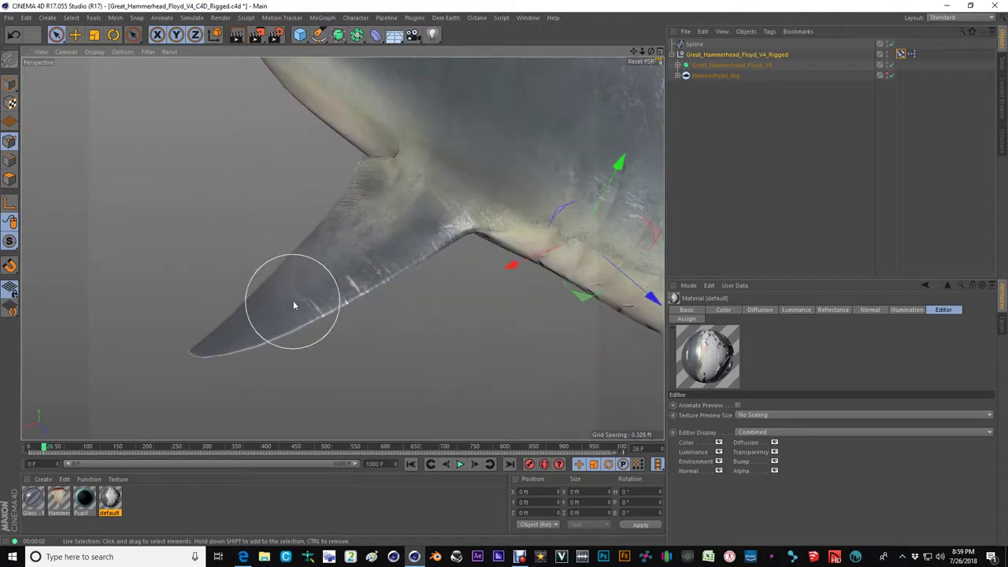
pyautogui.scroll(-5, 293, 306)
pyautogui.keyDown('alt'); pyautogui.moveTo(443, 281); pyautogui.dragTo(354, 370); pyautogui.keyUp('alt')
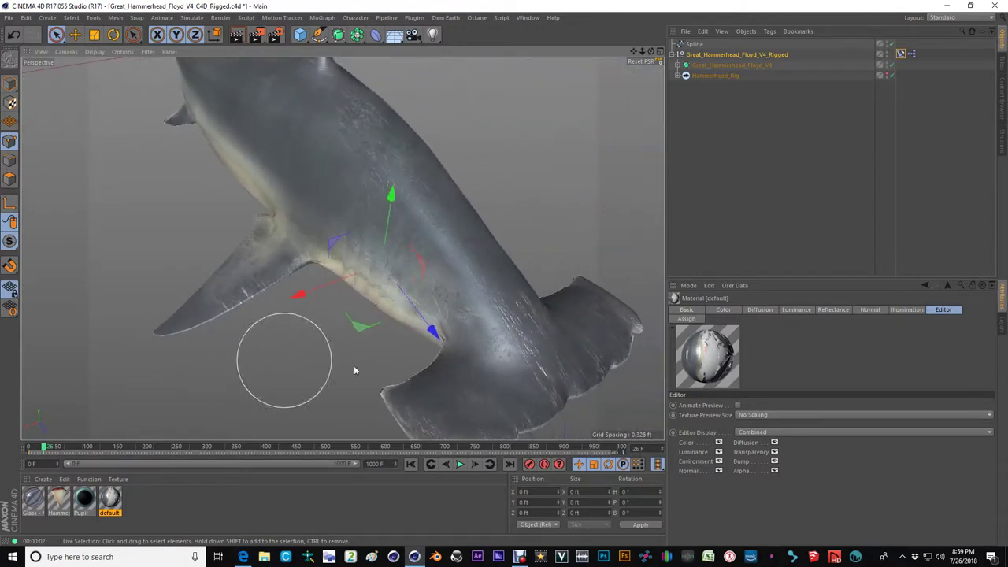
# Step: Examine the shark's whole body from the side and its skin texture up close from several angles
pyautogui.keyDown('alt'); pyautogui.moveTo(567, 370); pyautogui.dragTo(504, 243); pyautogui.keyUp('alt')
pyautogui.scroll(-3, 502, 243)
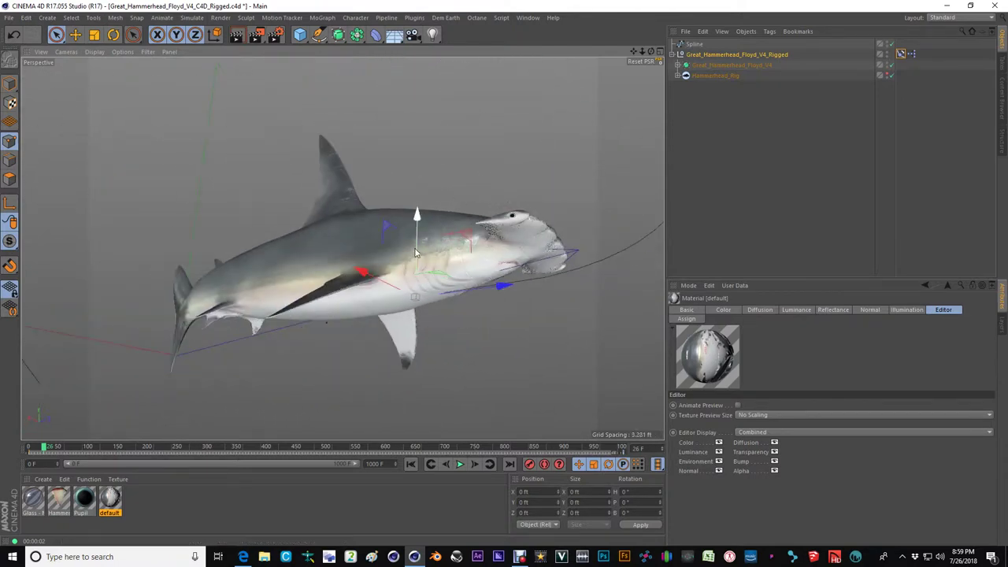
pyautogui.scroll(5, 506, 254)
pyautogui.keyDown('alt'); pyautogui.moveTo(511, 199); pyautogui.dragTo(580, 215); pyautogui.keyUp('alt')
pyautogui.keyDown('alt'); pyautogui.moveTo(580, 214); pyautogui.dragTo(343, 249, button='middle'); pyautogui.keyUp('alt')
pyautogui.keyDown('alt'); pyautogui.moveTo(343, 249); pyautogui.dragTo(355, 250); pyautogui.keyUp('alt')
pyautogui.keyDown('alt'); pyautogui.moveTo(403, 219); pyautogui.dragTo(365, 261); pyautogui.keyUp('alt')
pyautogui.keyDown('alt'); pyautogui.moveTo(354, 264); pyautogui.dragTo(335, 280); pyautogui.keyUp('alt')
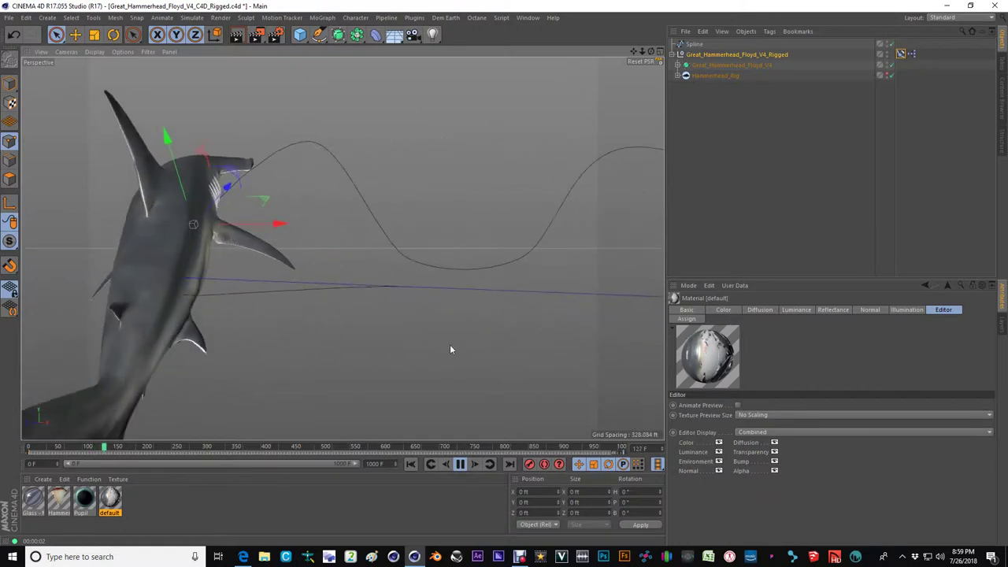
# Step: Play the swim animation in a wide view of the spline path, stop it and return to the first frame
pyautogui.keyDown('alt'); pyautogui.moveTo(457, 335); pyautogui.dragTo(344, 323); pyautogui.keyUp('alt')
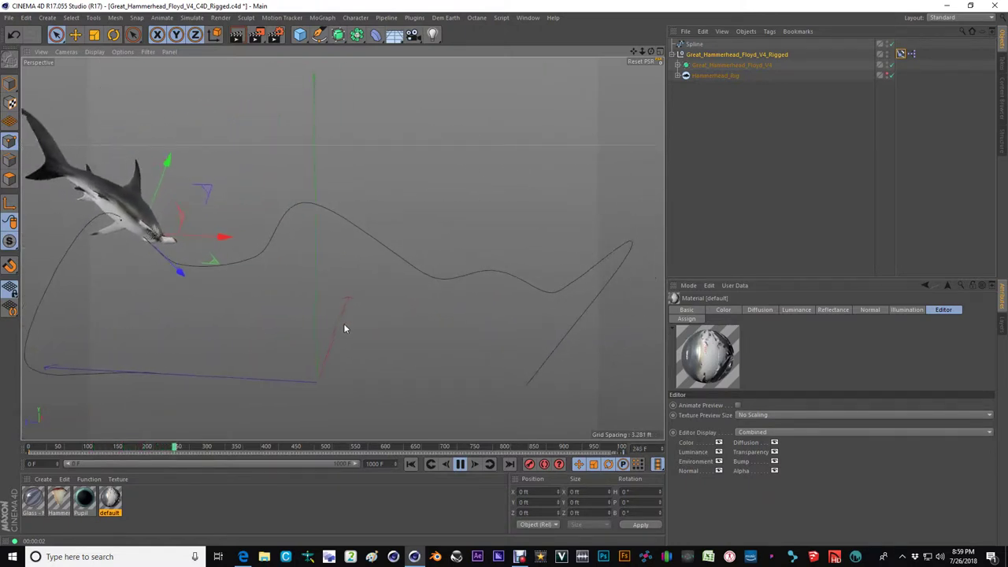
pyautogui.click(460, 464)
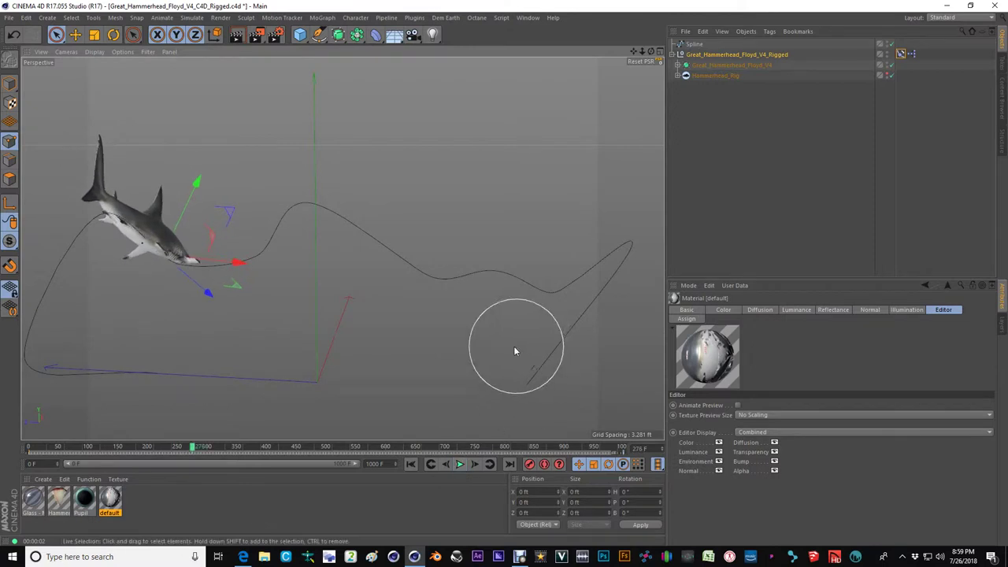
pyautogui.click(410, 464)
# Step: Zoom in on the shark's eye, check the rigged null's LOD Renderer and LOD Editor settings, and render the close view
pyautogui.keyDown('alt'); pyautogui.moveTo(190, 350); pyautogui.dragTo(352, 280); pyautogui.keyUp('alt')
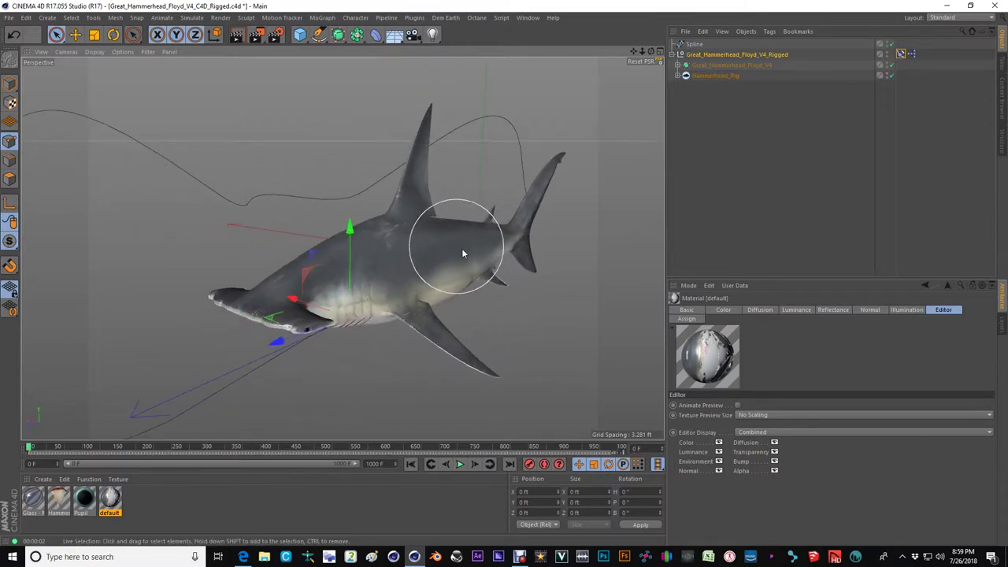
pyautogui.keyDown('alt'); pyautogui.moveTo(381, 285); pyautogui.dragTo(530, 284); pyautogui.keyUp('alt')
pyautogui.keyDown('alt'); pyautogui.moveTo(411, 281); pyautogui.dragTo(457, 264); pyautogui.keyUp('alt')
pyautogui.keyDown('alt'); pyautogui.moveTo(362, 277); pyautogui.dragTo(145, 286); pyautogui.keyUp('alt')
pyautogui.scroll(6, 209, 305)
pyautogui.scroll(5, 249, 317)
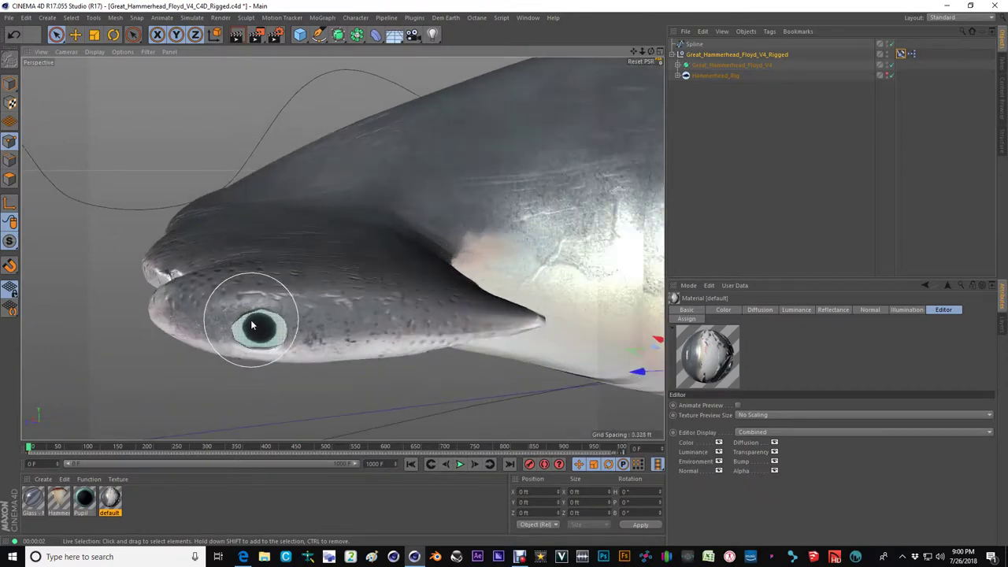
pyautogui.click(698, 55)
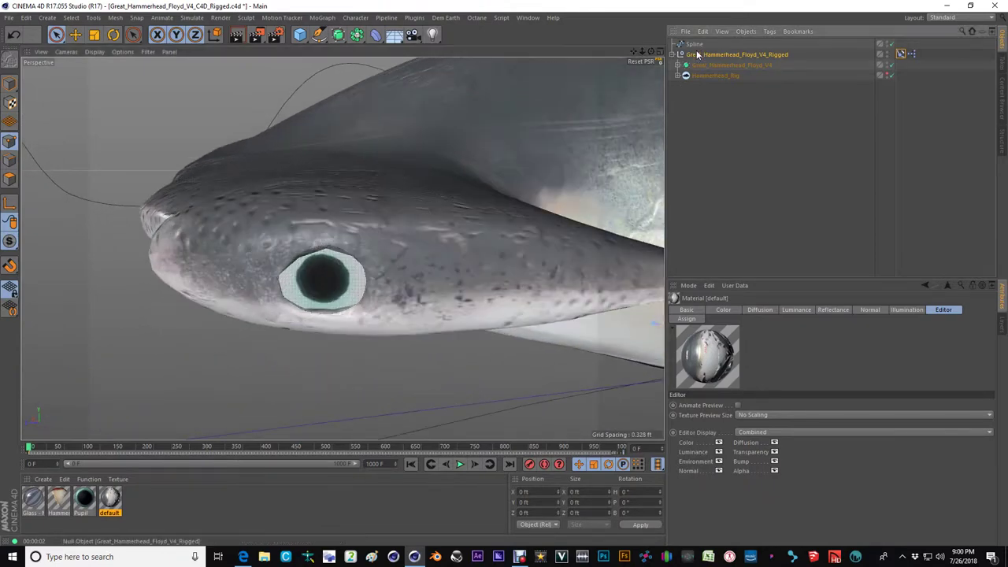
pyautogui.click(780, 343)
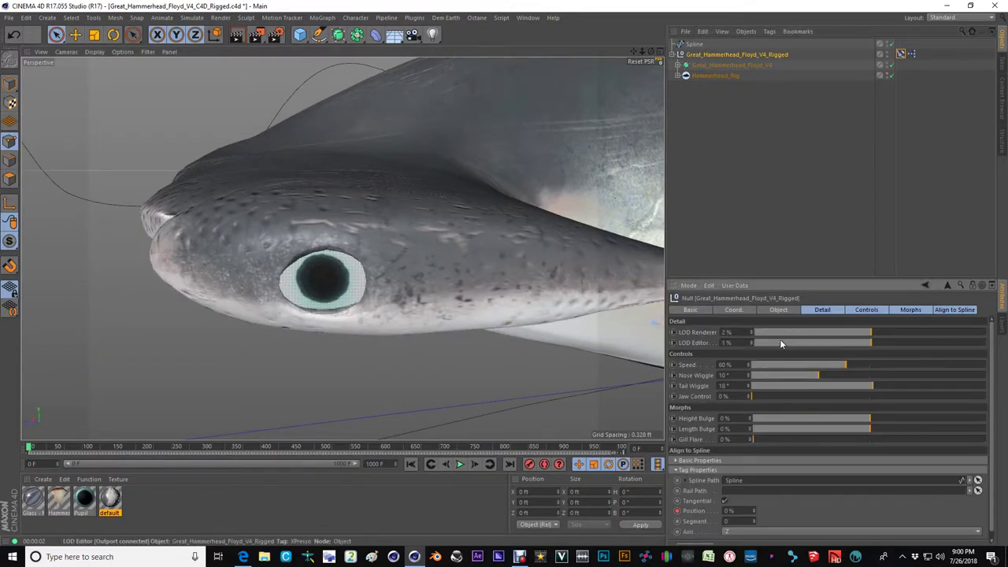
pyautogui.click(242, 39)
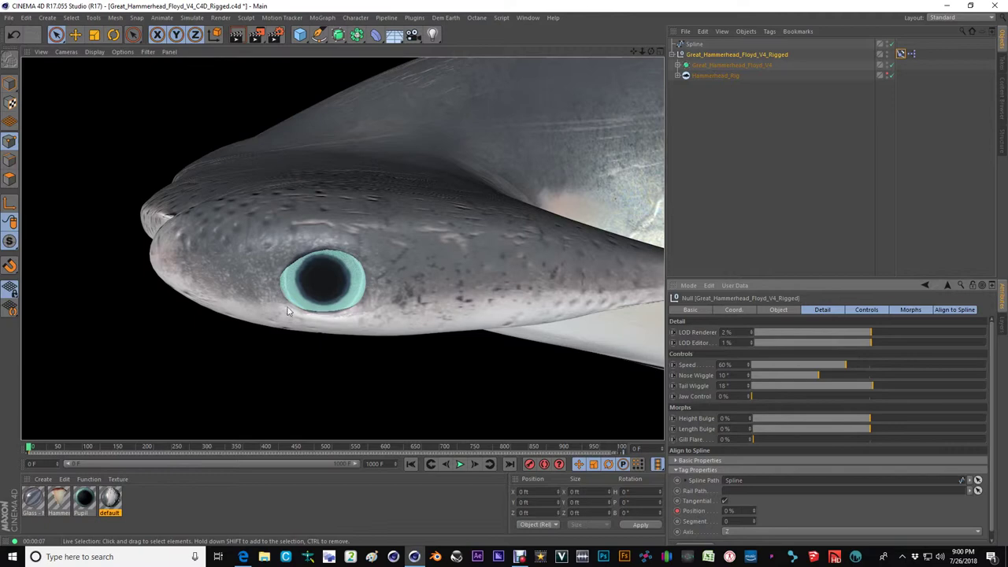
# Step: Review the Pupil material's Color, Diffusion, Luminance and Reflectance channels in the Material Editor, leaving its settings as they are
pyautogui.doubleClick(83, 498)
pyautogui.moveTo(232, 75); pyautogui.dragTo(649, 126)
pyautogui.click(594, 232)
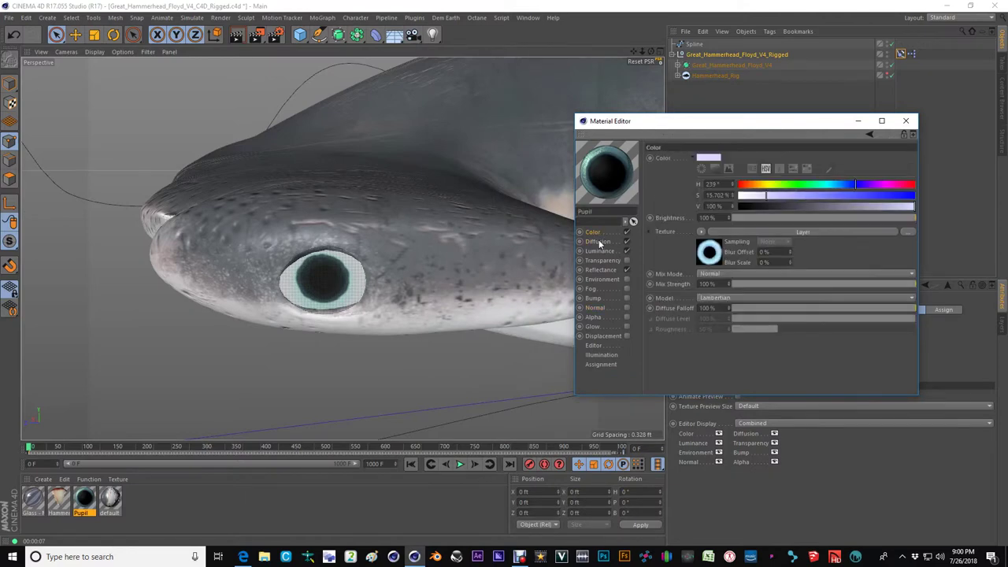
pyautogui.click(598, 241)
pyautogui.click(599, 252)
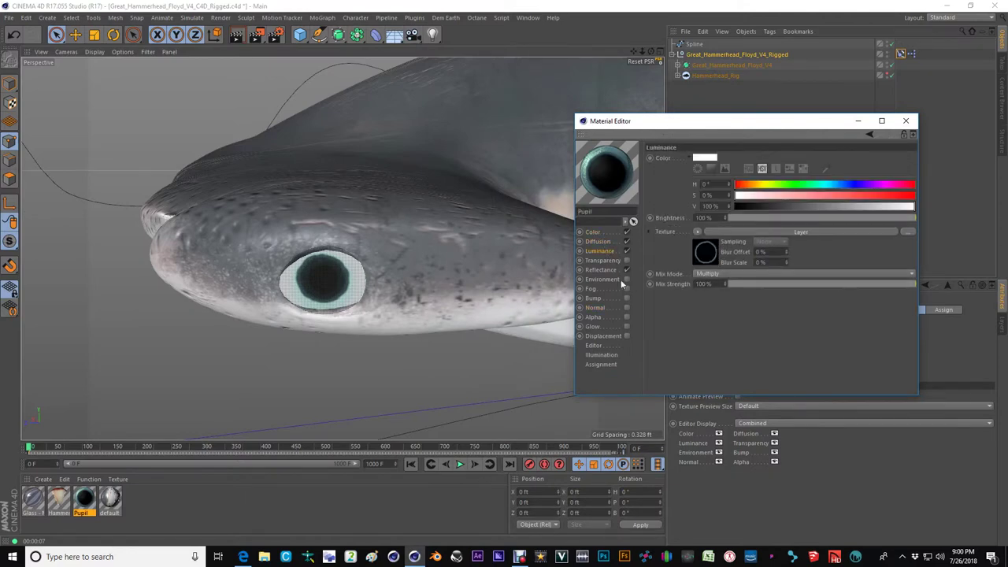
pyautogui.click(601, 270)
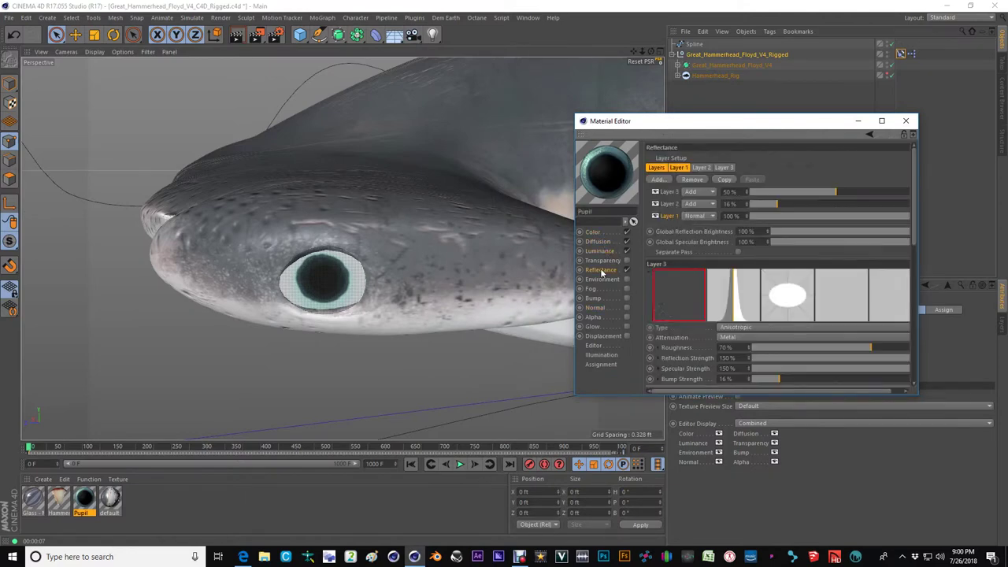
pyautogui.click(907, 120)
# Step: Bring the whole shark back into view and look it over from the front and above
pyautogui.scroll(-10, 307, 291)
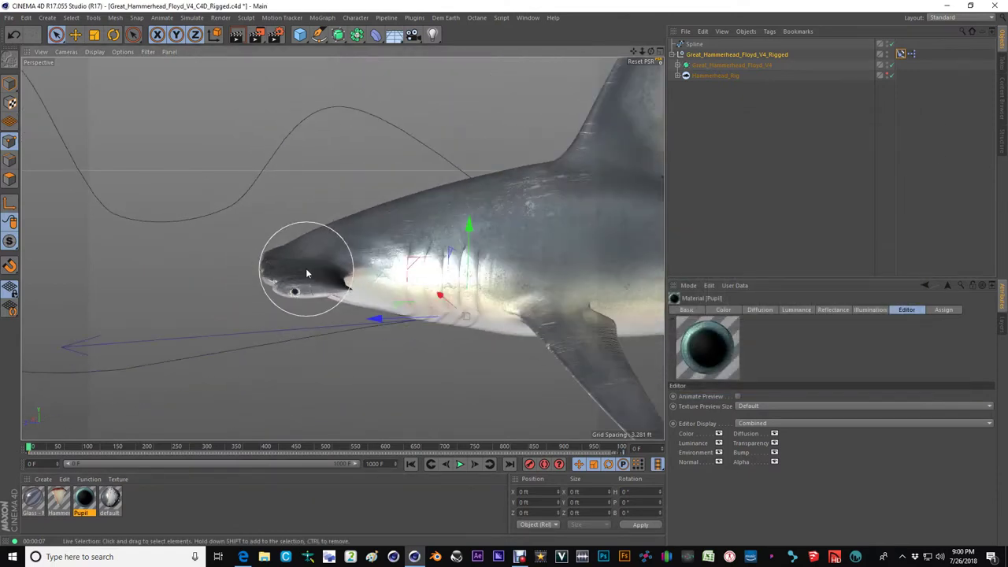
pyautogui.keyDown('alt'); pyautogui.moveTo(307, 273); pyautogui.dragTo(401, 282); pyautogui.keyUp('alt')
pyautogui.keyDown('alt'); pyautogui.moveTo(285, 238); pyautogui.dragTo(323, 311); pyautogui.keyUp('alt')
pyautogui.scroll(2, 349, 291)
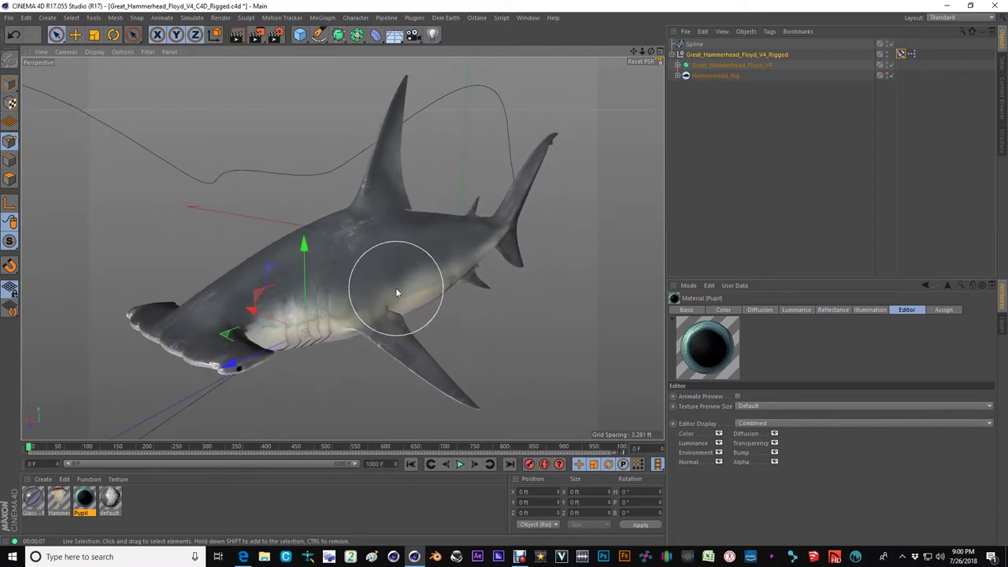